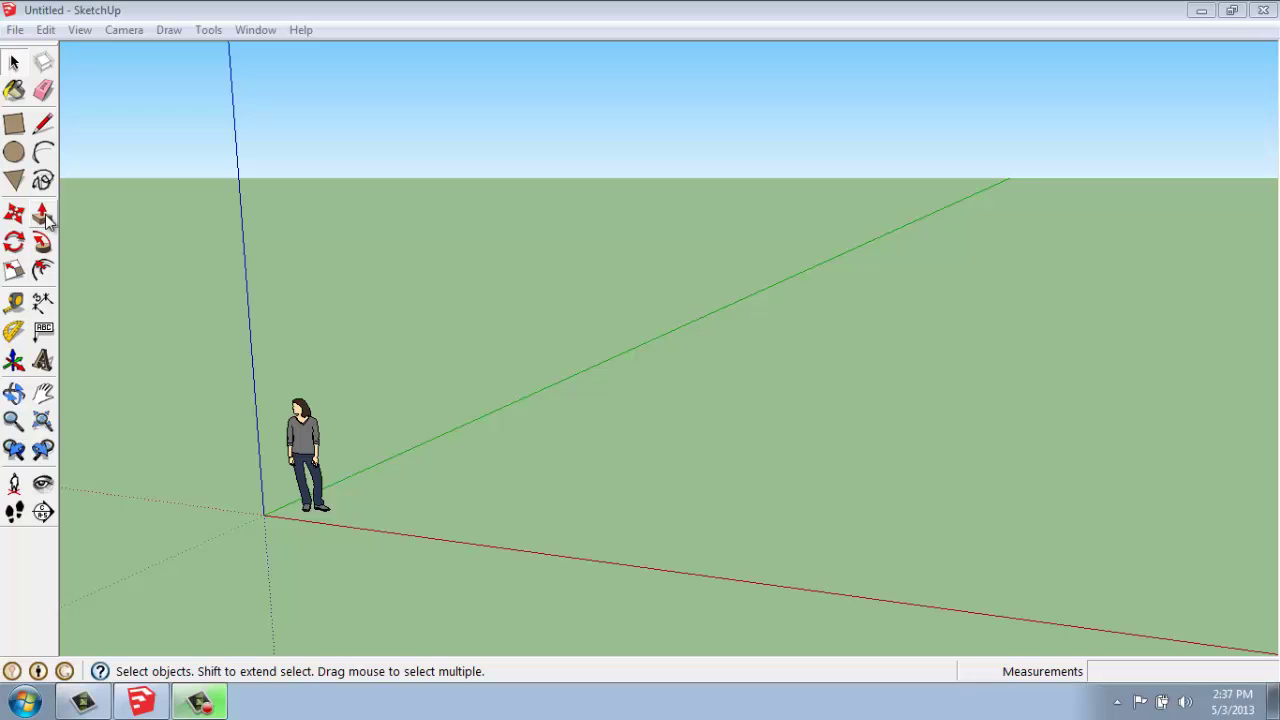
Draw a 10' by 10' rectangle on the ground plane with the Rectangle tool
{"action": "left_click", "coordinate": [14, 125]}
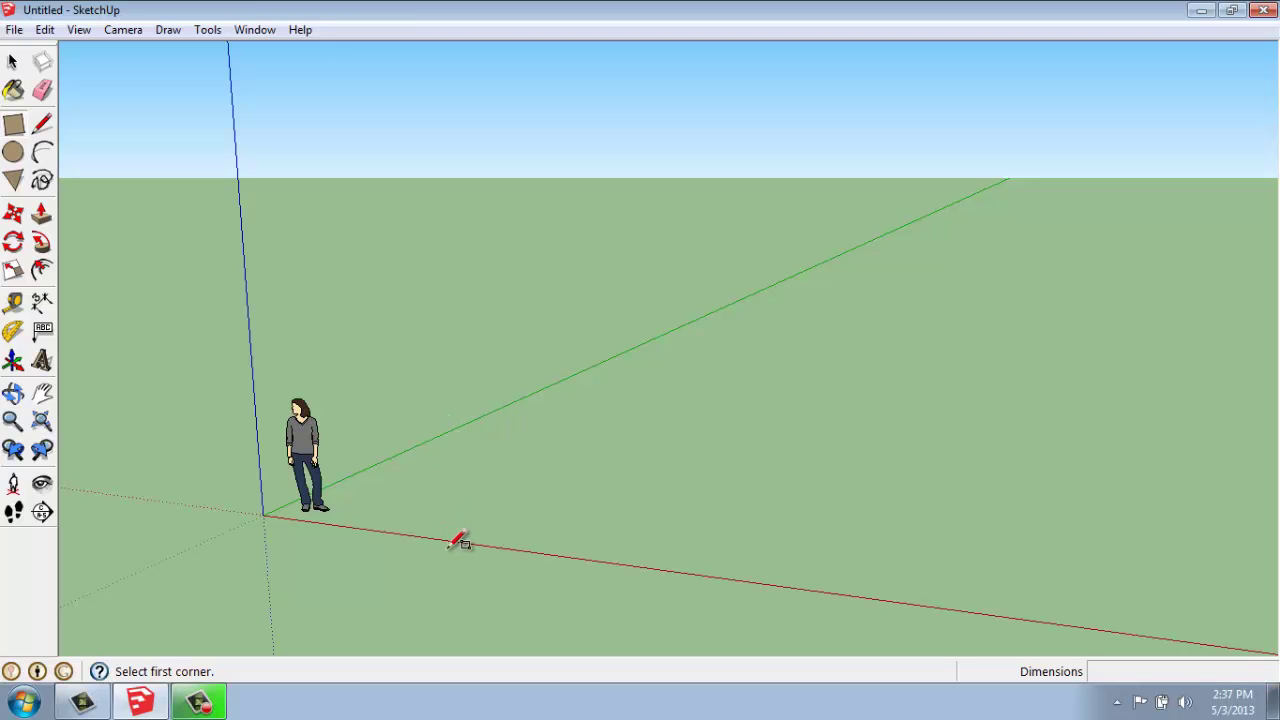
{"action": "left_click", "coordinate": [463, 490]}
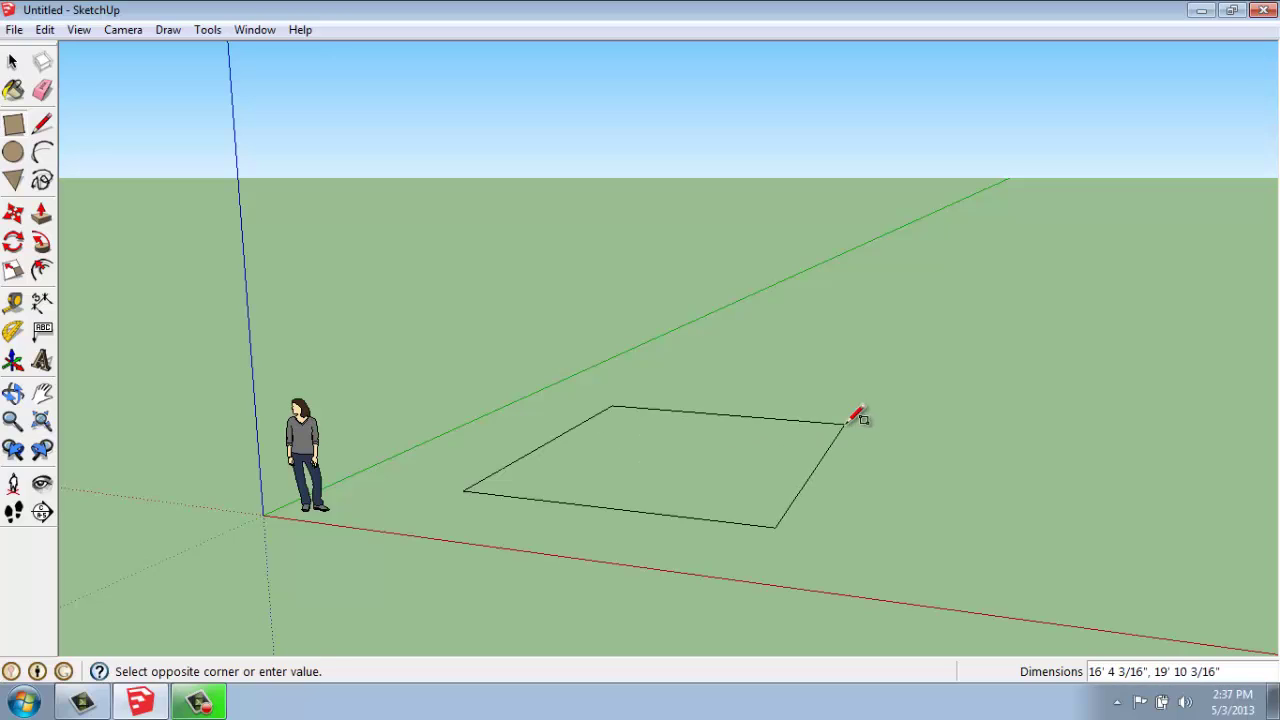
{"action": "type", "text": "10',10'"}
{"action": "key", "text": "Return"}
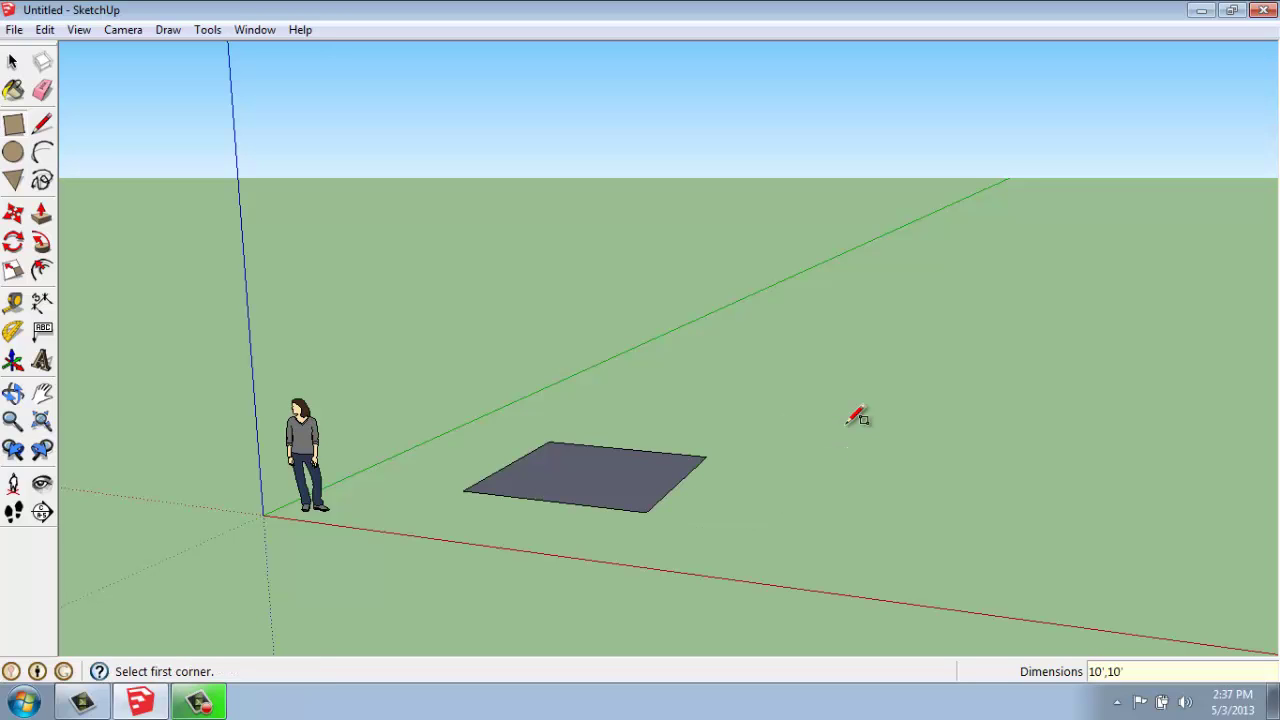
{"action": "scroll", "coordinate": [574, 466], "scroll_direction": "up", "scroll_amount": 4}
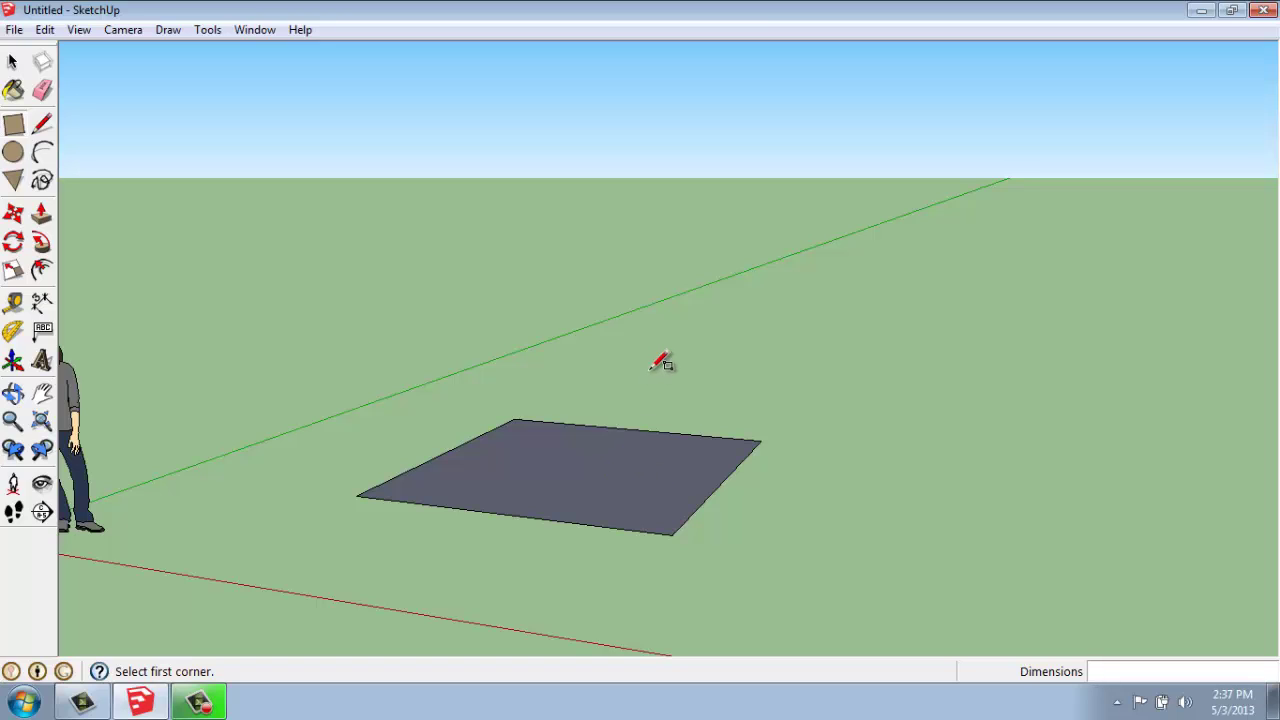
{"action": "left_click", "coordinate": [12, 63]}
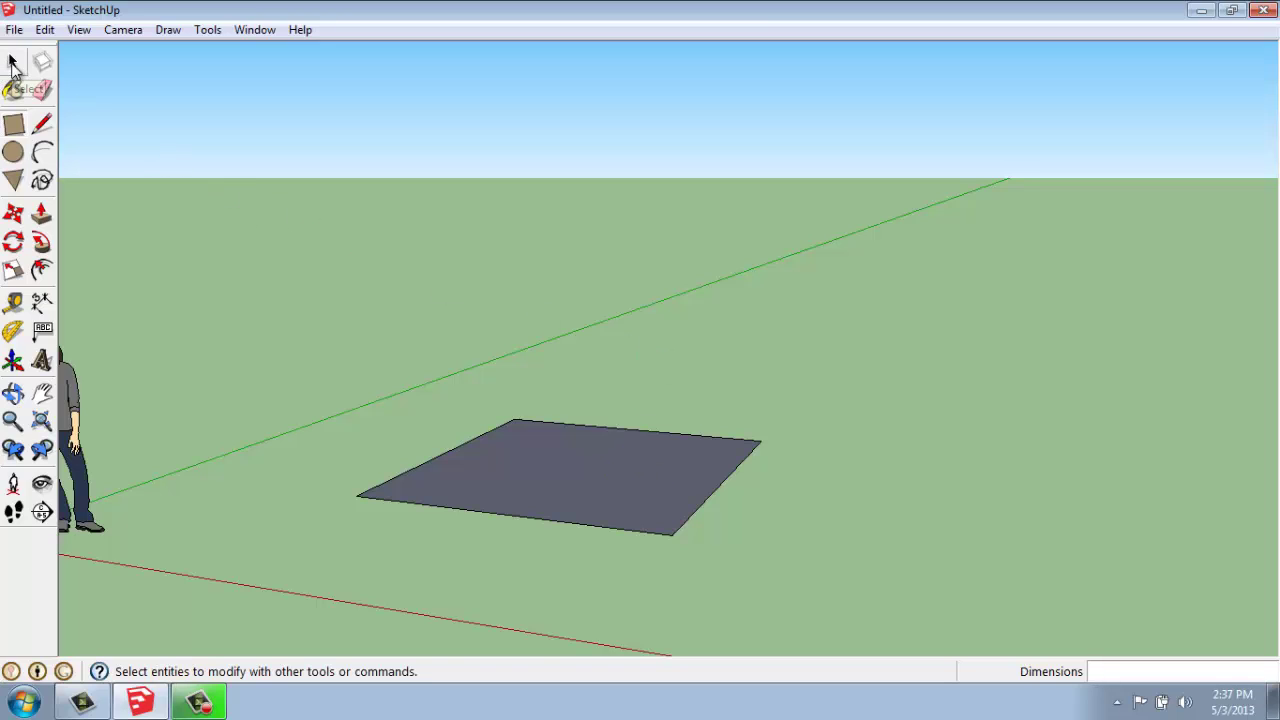
{"action": "middle_click_drag", "start_coordinate": [675, 459], "coordinate": [629, 600]}
{"action": "middle_click_drag", "start_coordinate": [509, 529], "coordinate": [620, 540]}
{"action": "left_click", "coordinate": [661, 561]}
{"action": "left_click", "coordinate": [715, 529]}
{"action": "left_click", "coordinate": [676, 520]}
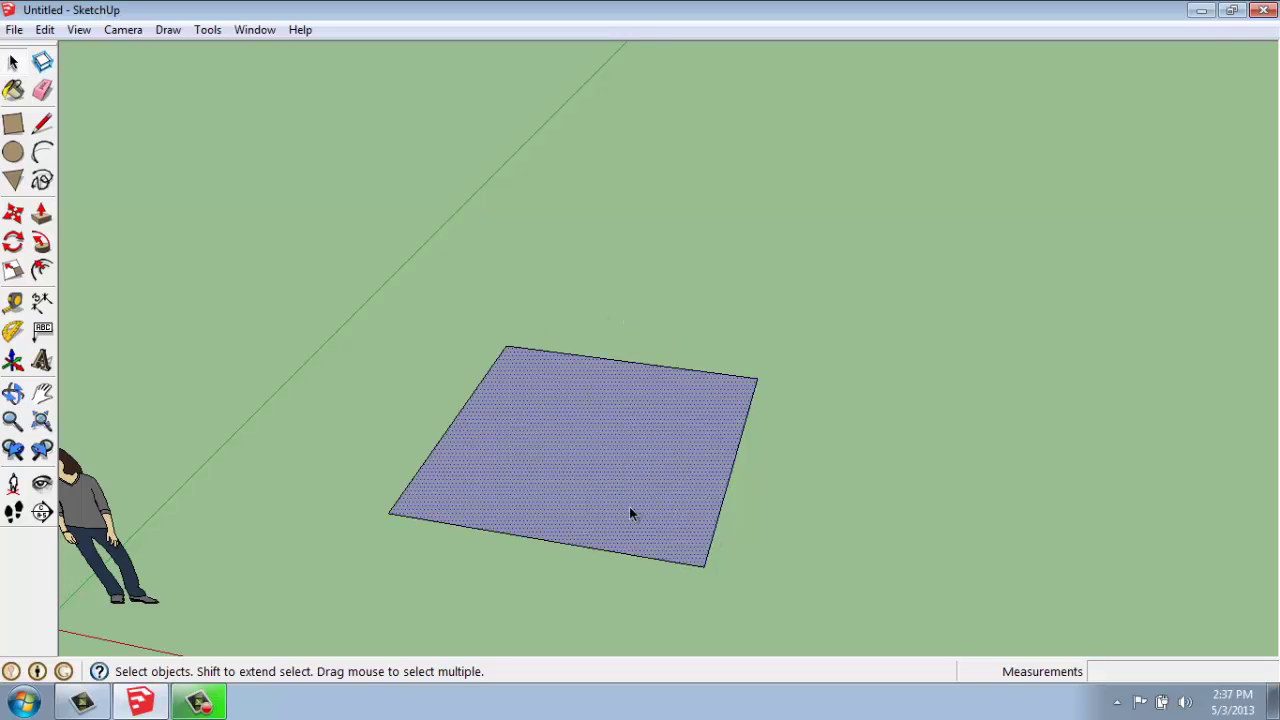
{"action": "scroll", "coordinate": [630, 513], "scroll_direction": "up", "scroll_amount": 2}
{"action": "left_click", "coordinate": [789, 507]}
{"action": "scroll", "coordinate": [554, 543], "scroll_direction": "down", "scroll_amount": 3}
{"action": "middle_click_drag", "start_coordinate": [698, 588], "coordinate": [622, 538]}
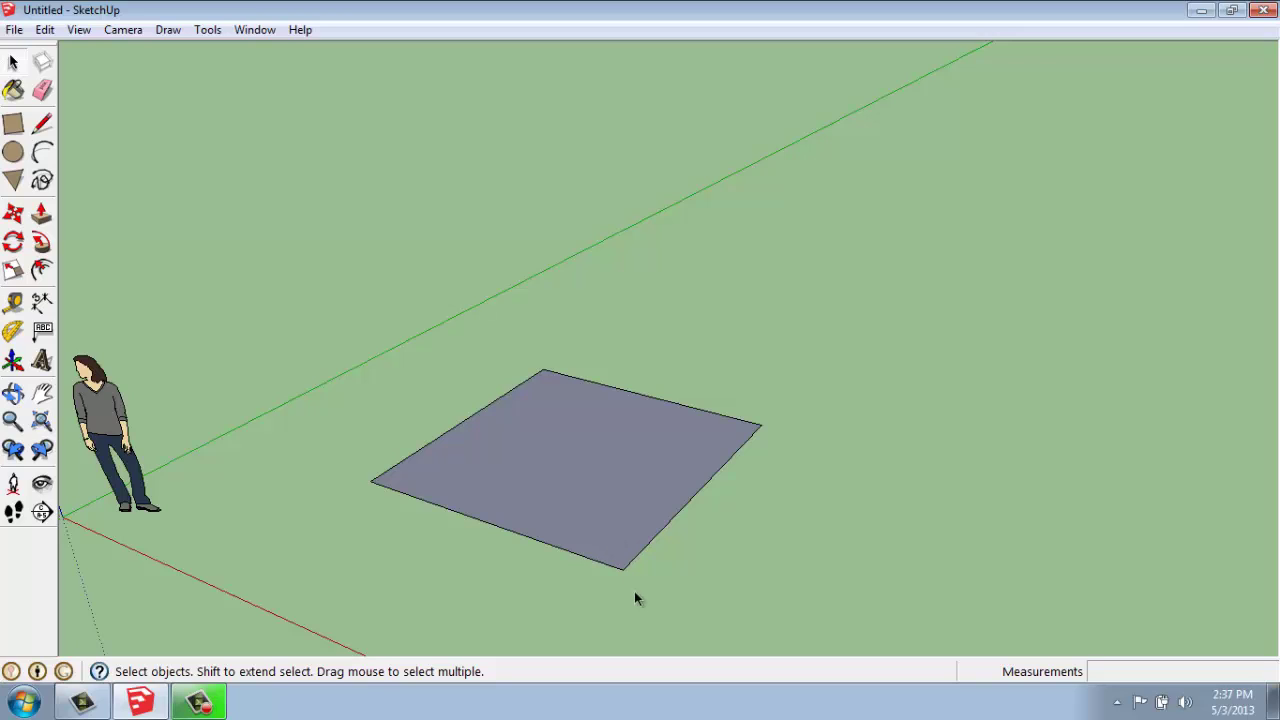
Push/pull the square face up exactly 10' to form a solid cube
{"action": "left_click", "coordinate": [40, 218]}
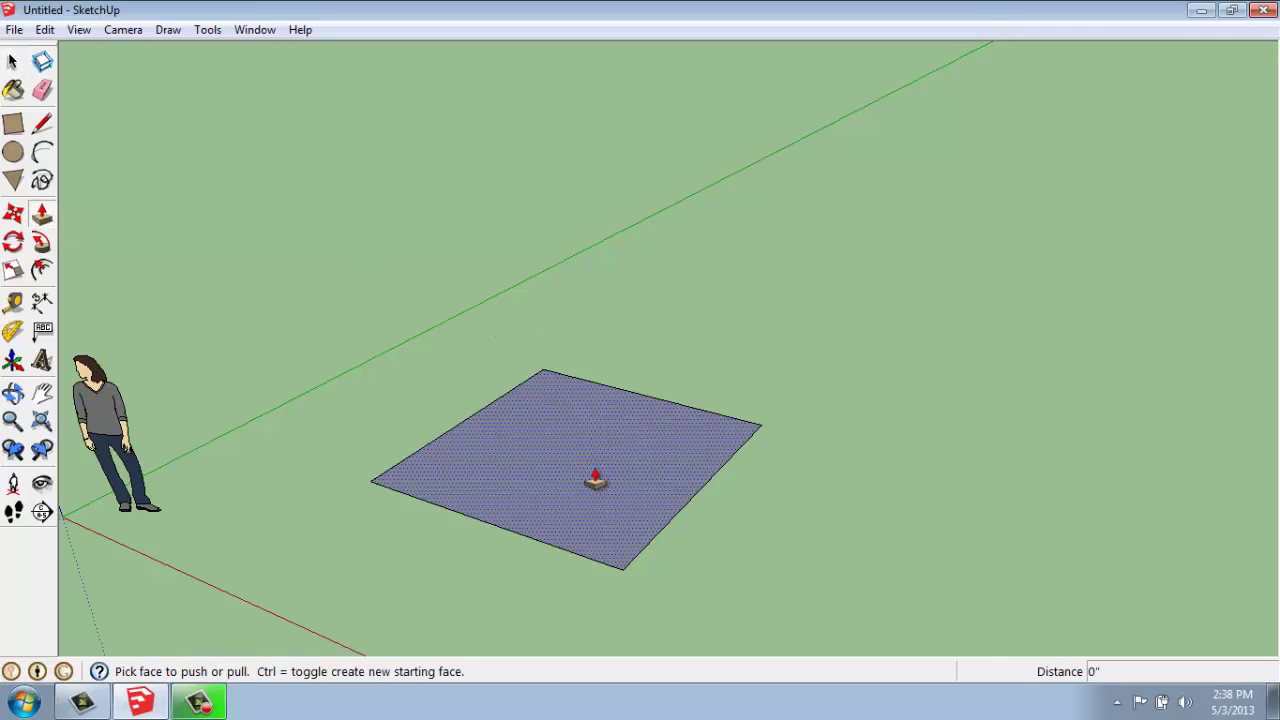
{"action": "left_click_drag", "start_coordinate": [595, 480], "coordinate": [566, 228]}
{"action": "type", "text": "10"}
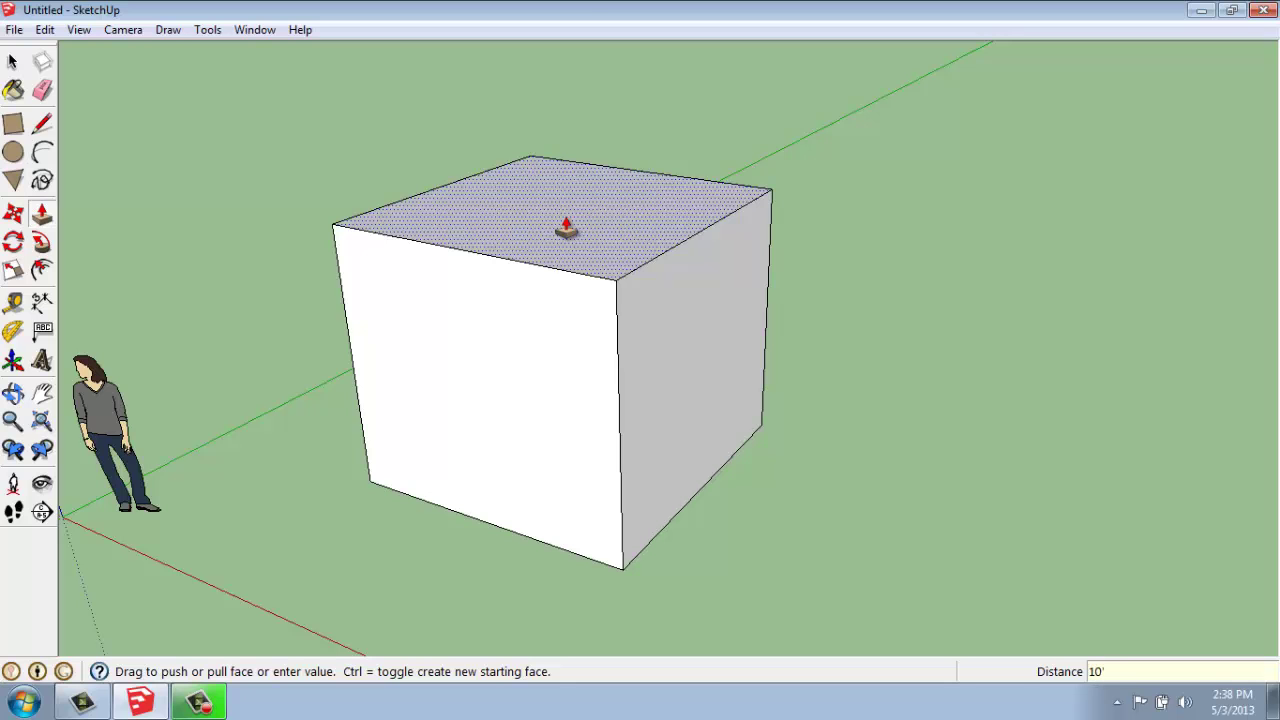
{"action": "mouse_move", "coordinate": [563, 186]}
{"action": "middle_mouse_down"}
{"action": "mouse_move", "coordinate": [586, 186]}
{"action": "mouse_move", "coordinate": [638, 292]}
{"action": "mouse_move", "coordinate": [406, 209]}
{"action": "mouse_move", "coordinate": [677, 351]}
{"action": "mouse_move", "coordinate": [837, 160]}
{"action": "mouse_move", "coordinate": [568, 178]}
{"action": "mouse_move", "coordinate": [497, 166]}
{"action": "mouse_move", "coordinate": [489, 203]}
{"action": "mouse_move", "coordinate": [563, 251]}
{"action": "mouse_move", "coordinate": [583, 305]}
{"action": "mouse_move", "coordinate": [569, 197]}
{"action": "mouse_move", "coordinate": [537, 171]}
{"action": "mouse_move", "coordinate": [525, 177]}
{"action": "middle_mouse_up"}
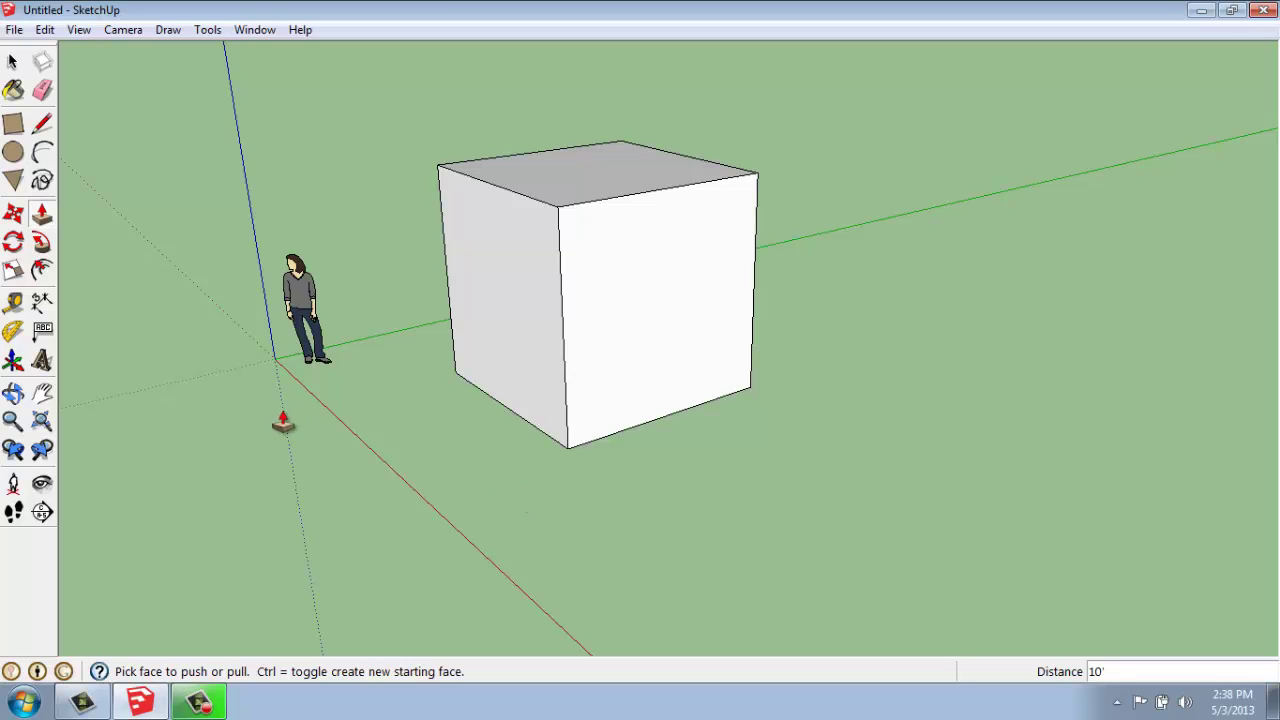
{"action": "key", "text": "space"}
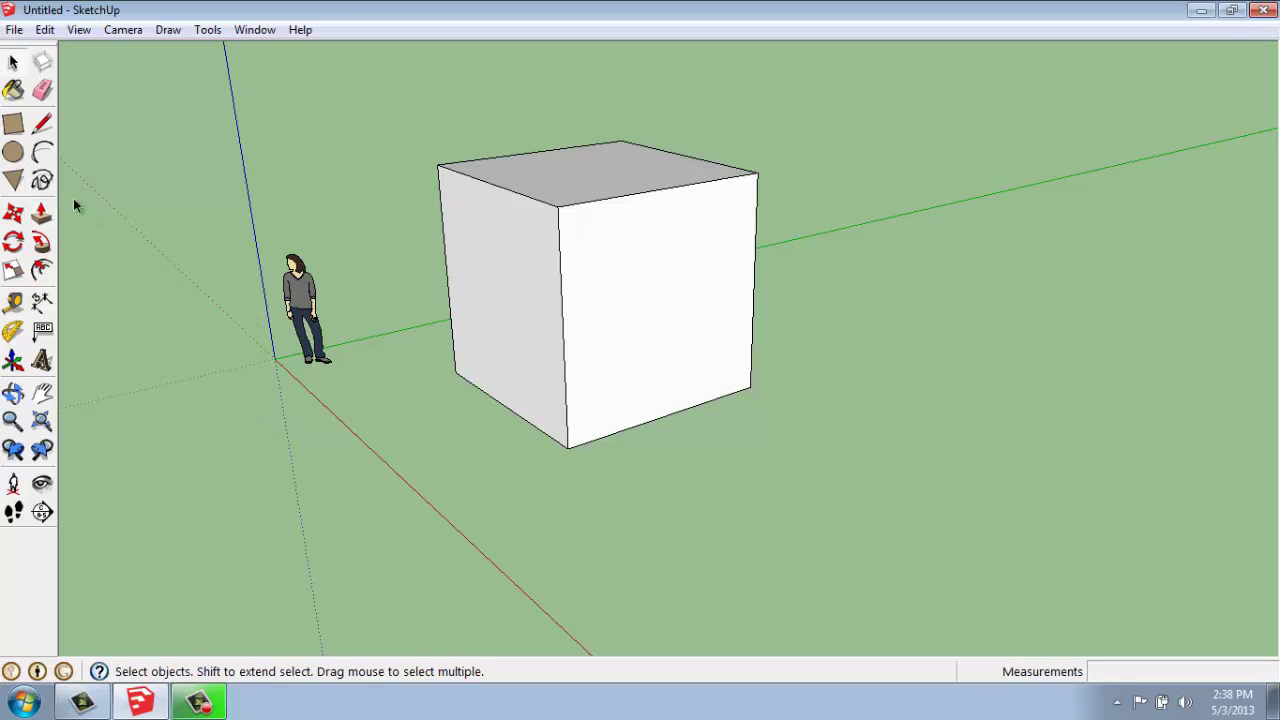
Draw a vertical line from the front face's top-edge midpoint to its bottom-edge midpoint
{"action": "left_click", "coordinate": [43, 124]}
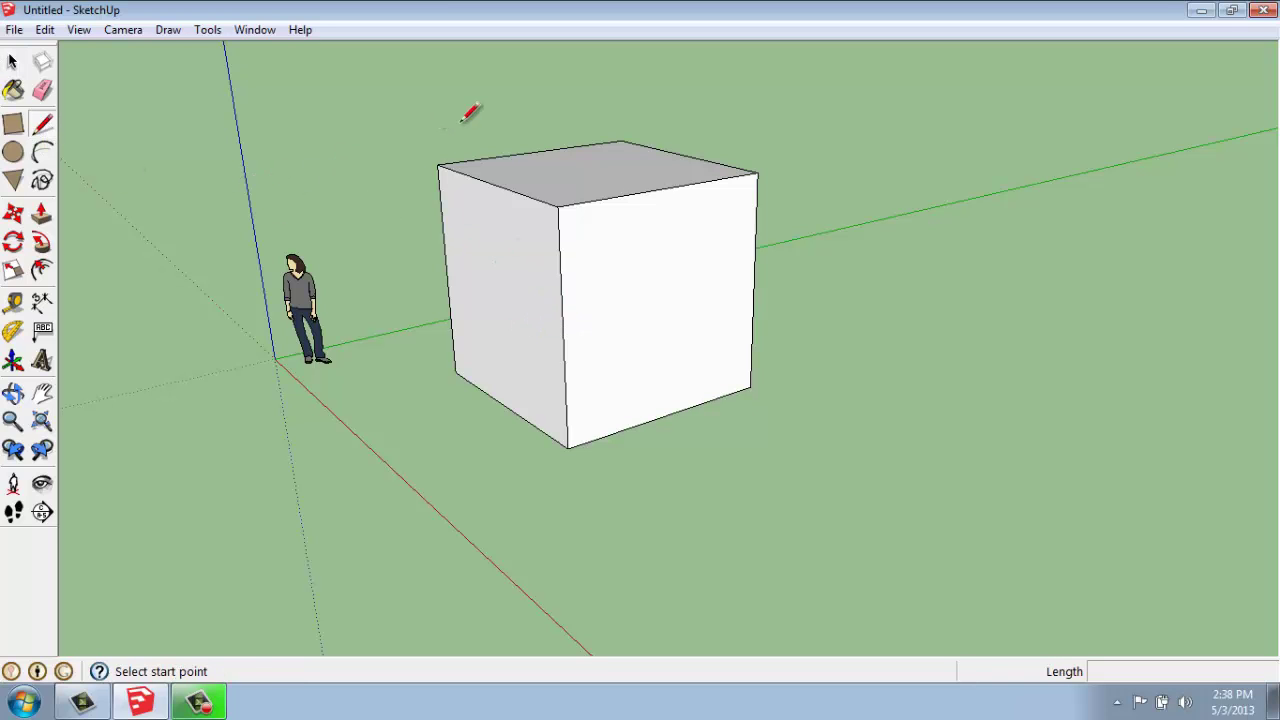
{"action": "middle_click_drag", "start_coordinate": [580, 112], "coordinate": [583, 218]}
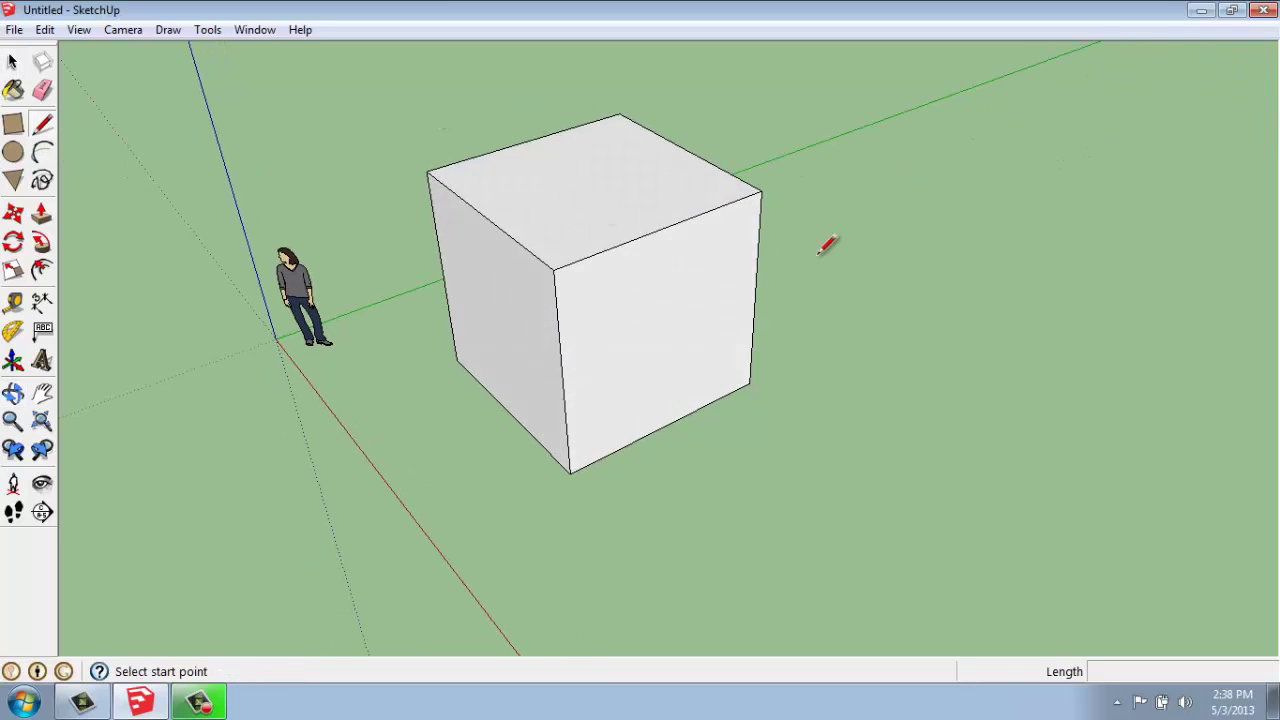
{"action": "scroll", "coordinate": [829, 246], "scroll_direction": "up", "scroll_amount": 2}
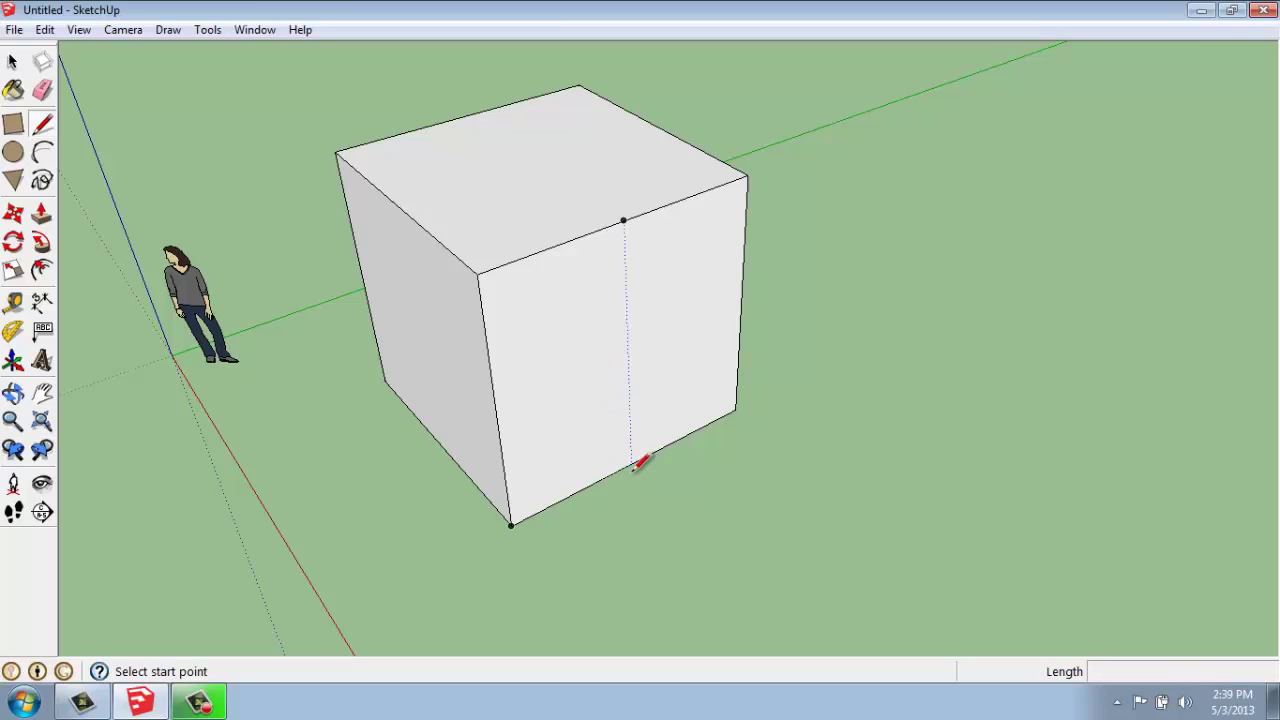
{"action": "left_click", "coordinate": [623, 220]}
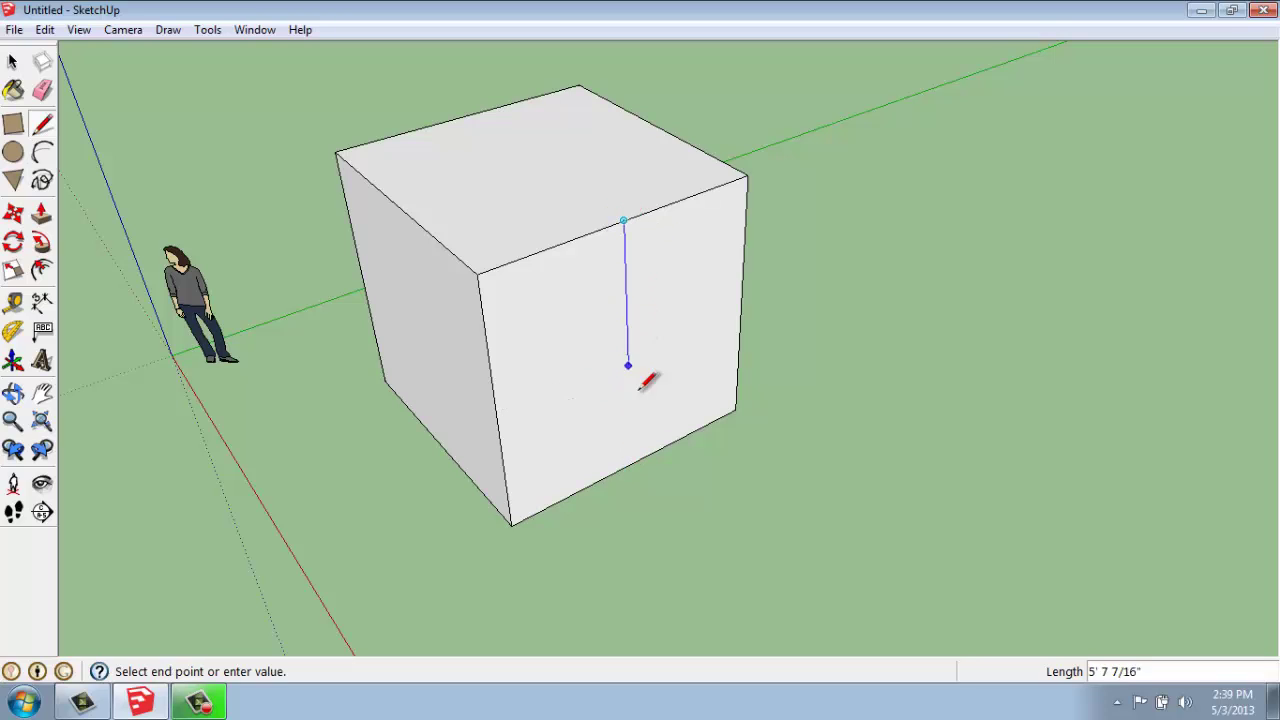
{"action": "left_click", "coordinate": [631, 463]}
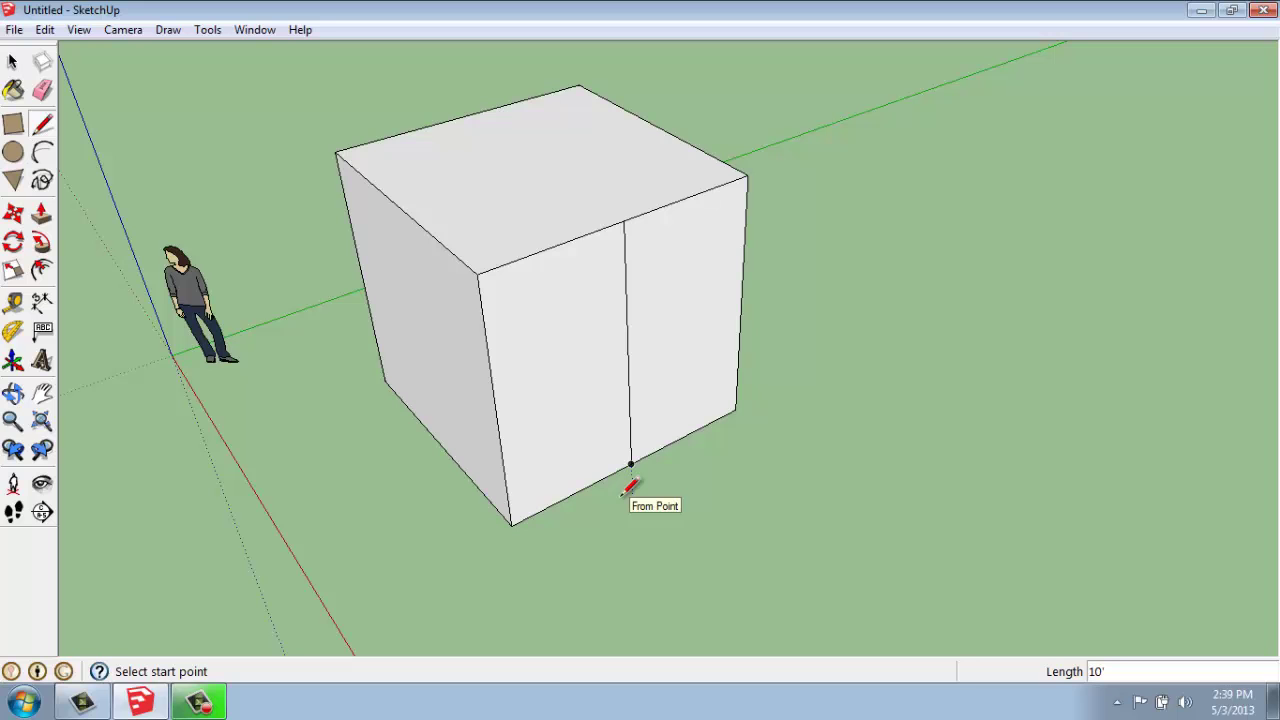
{"action": "key", "text": "space"}
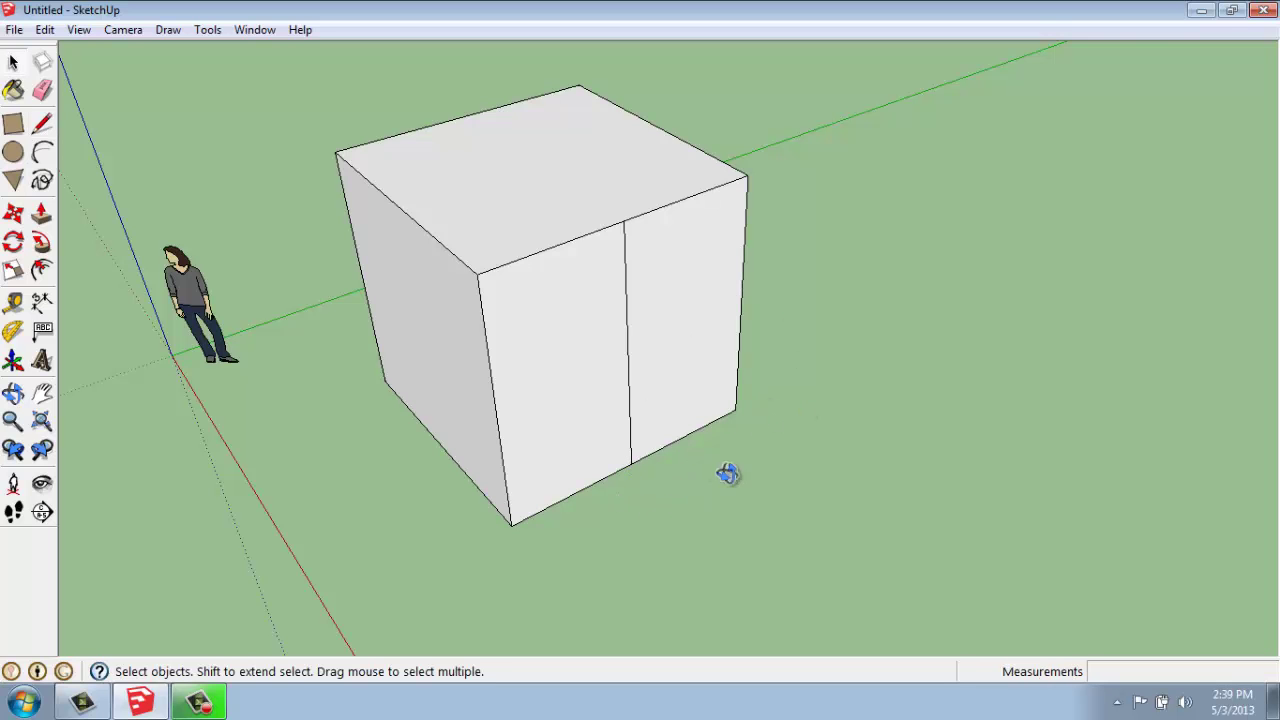
{"action": "key", "text": "o"}
{"action": "left_click_drag", "start_coordinate": [728, 474], "coordinate": [700, 449]}
{"action": "key", "text": "space"}
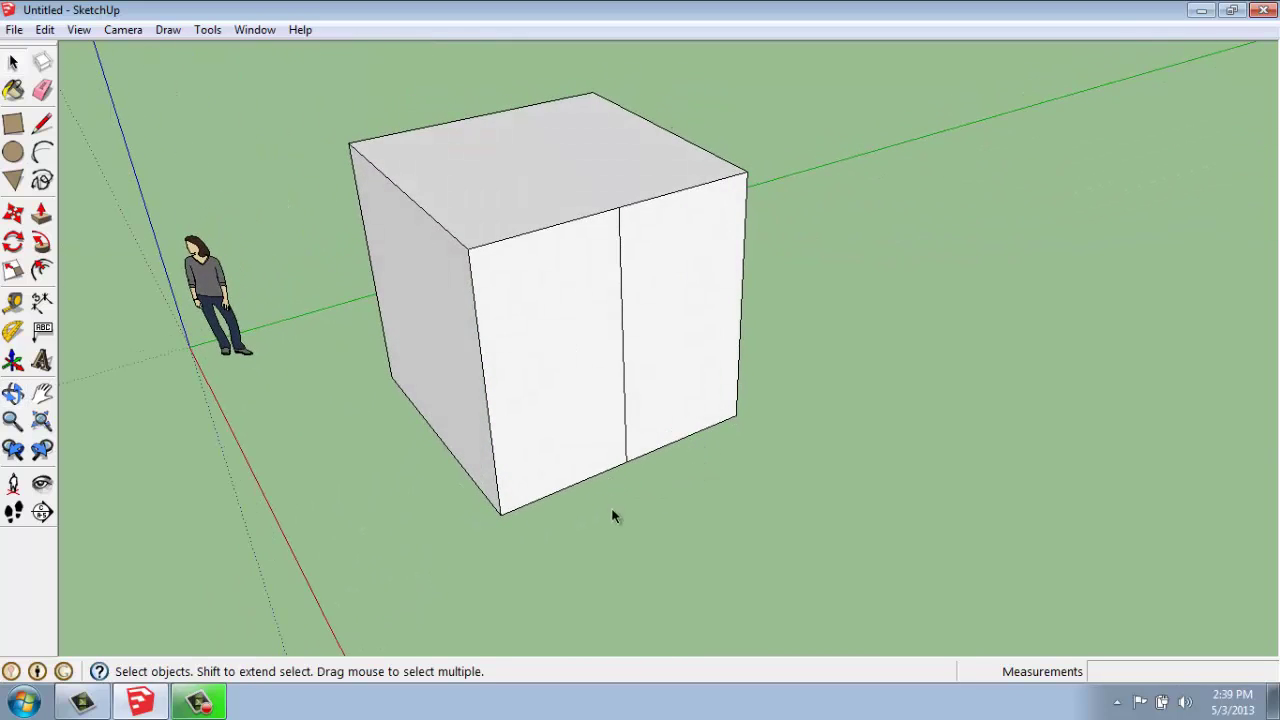
Select the two halves of the front face and orbit toward the right half
{"action": "left_click", "coordinate": [541, 323]}
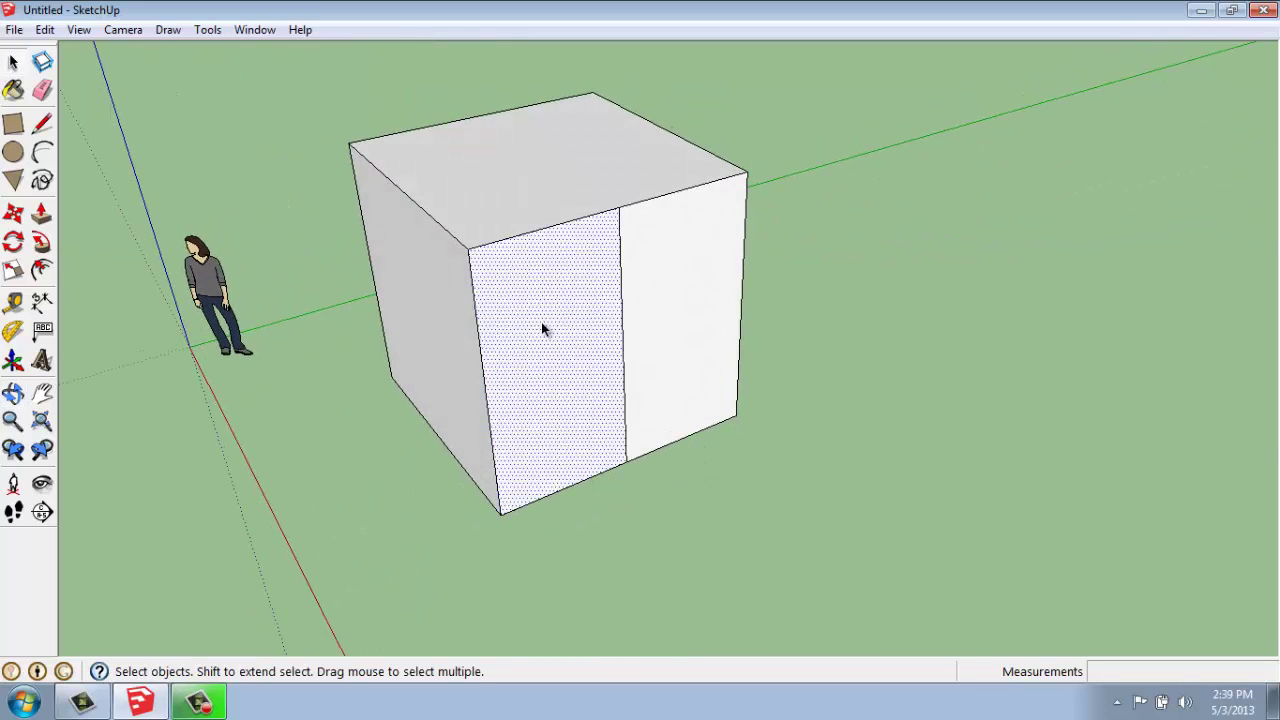
{"action": "left_click", "coordinate": [706, 285]}
{"action": "left_click", "coordinate": [581, 339]}
{"action": "left_click", "coordinate": [677, 323]}
{"action": "scroll", "coordinate": [820, 405], "scroll_direction": "down", "scroll_amount": 1}
{"action": "scroll", "coordinate": [823, 417], "scroll_direction": "up", "scroll_amount": 1}
{"action": "middle_click_drag", "start_coordinate": [920, 451], "coordinate": [843, 452]}
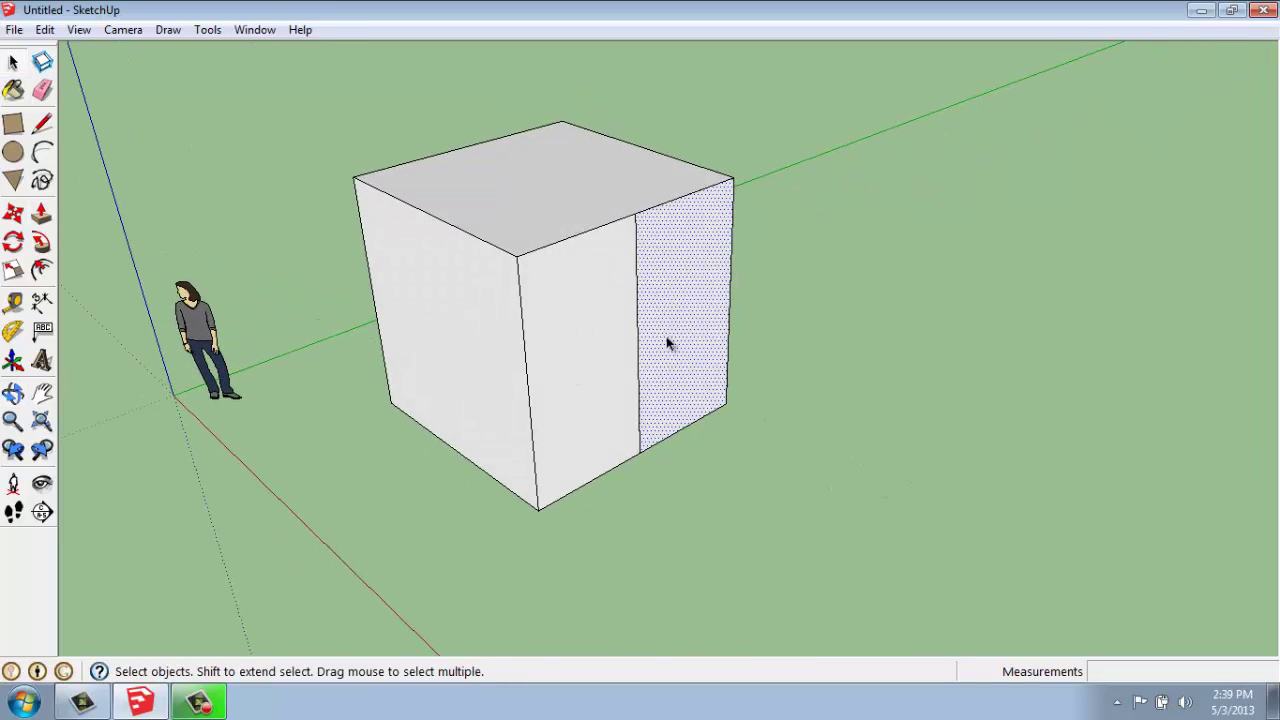
Push/pull the notch's side face exactly 3' to narrow the notch
{"action": "left_click", "coordinate": [43, 216]}
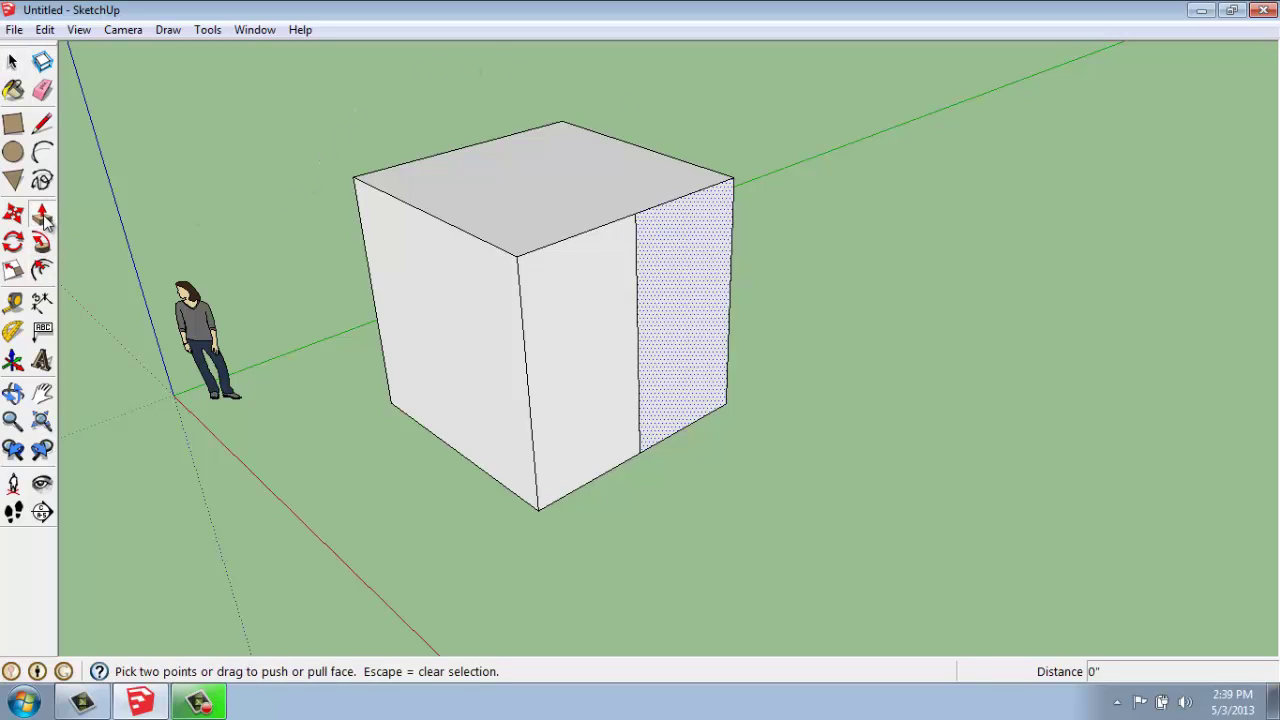
{"action": "left_click", "coordinate": [686, 265]}
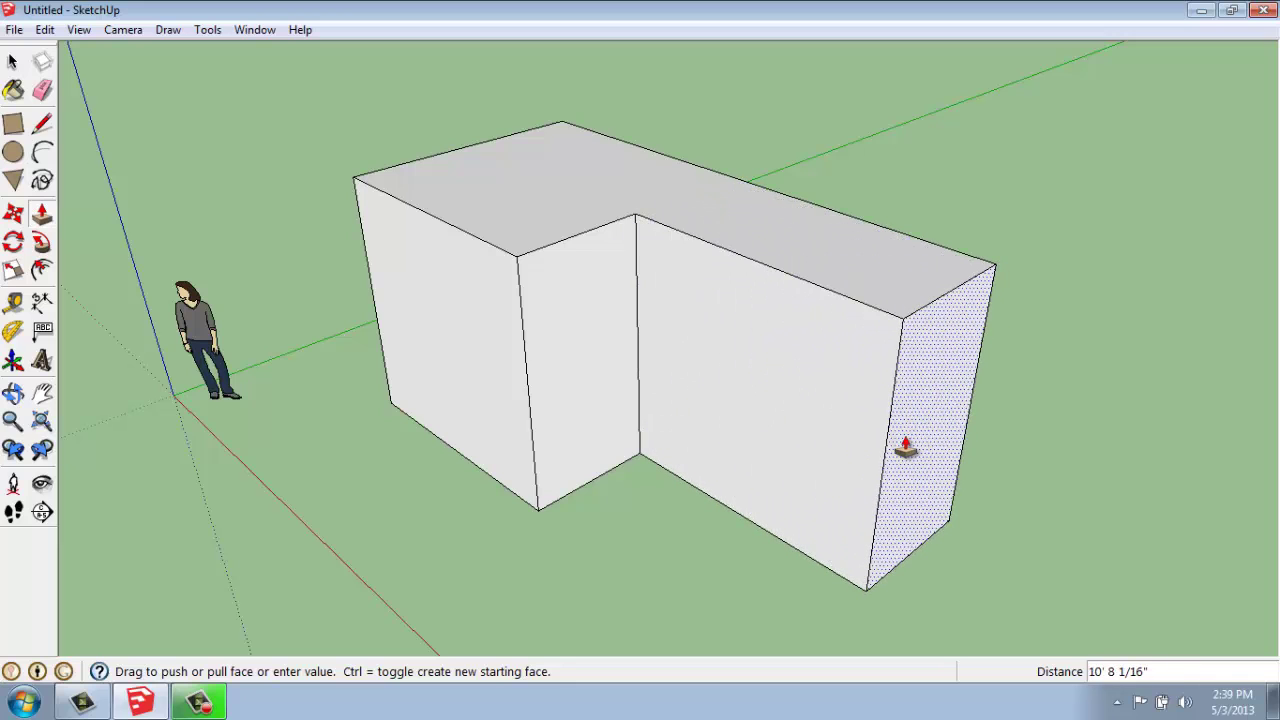
{"action": "type", "text": "5'"}
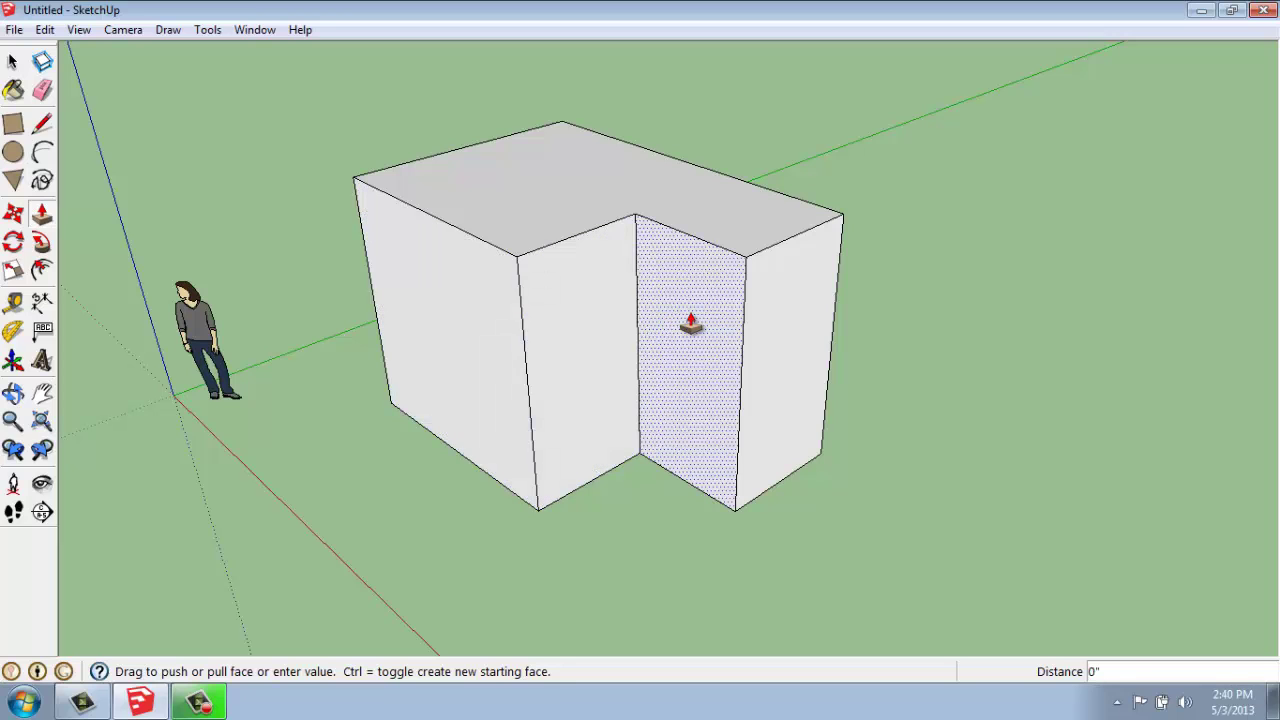
{"action": "left_click_drag", "start_coordinate": [690, 322], "coordinate": [632, 360]}
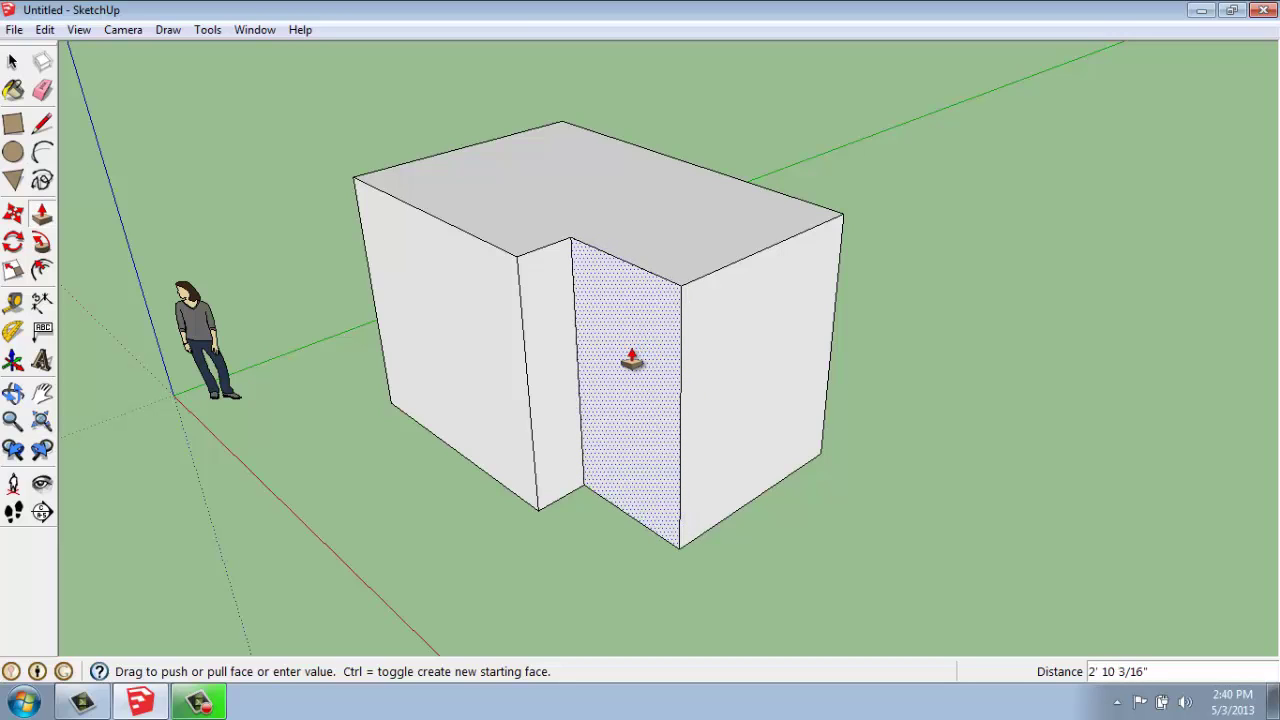
{"action": "key", "text": "Return"}
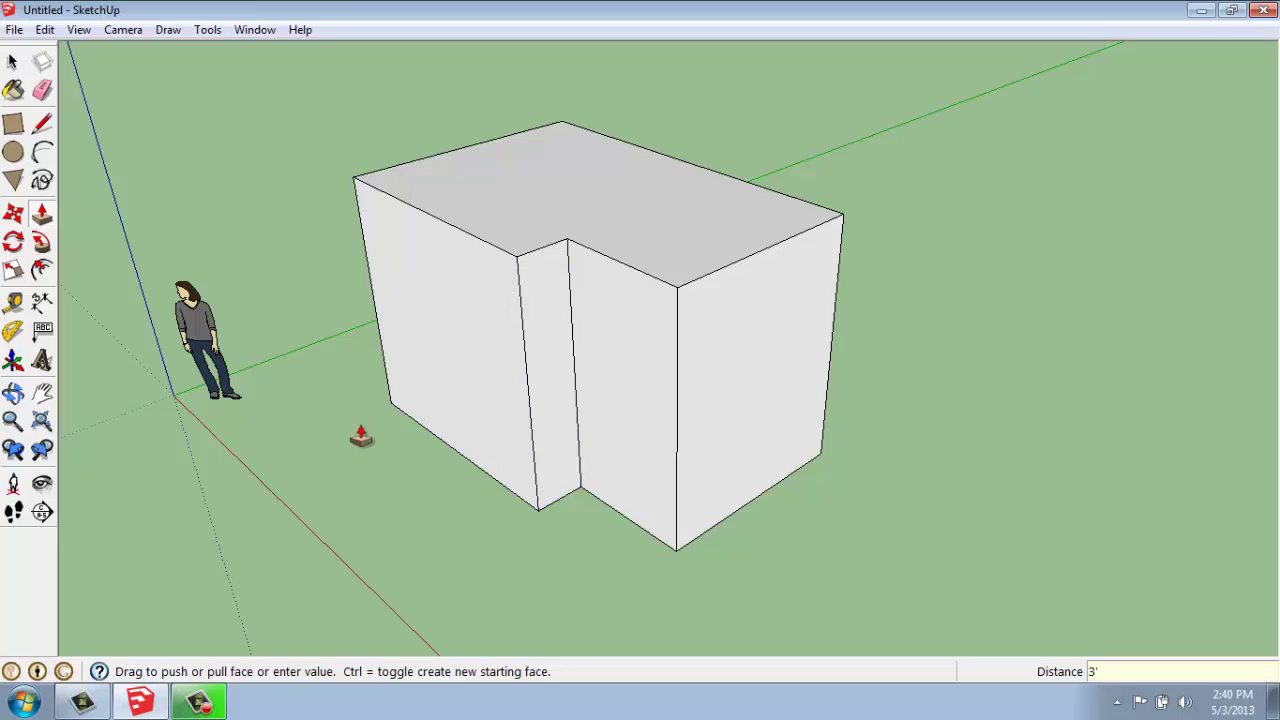
Divide the right face into quarters with vertical and horizontal midpoint lines
{"action": "left_click", "coordinate": [42, 123]}
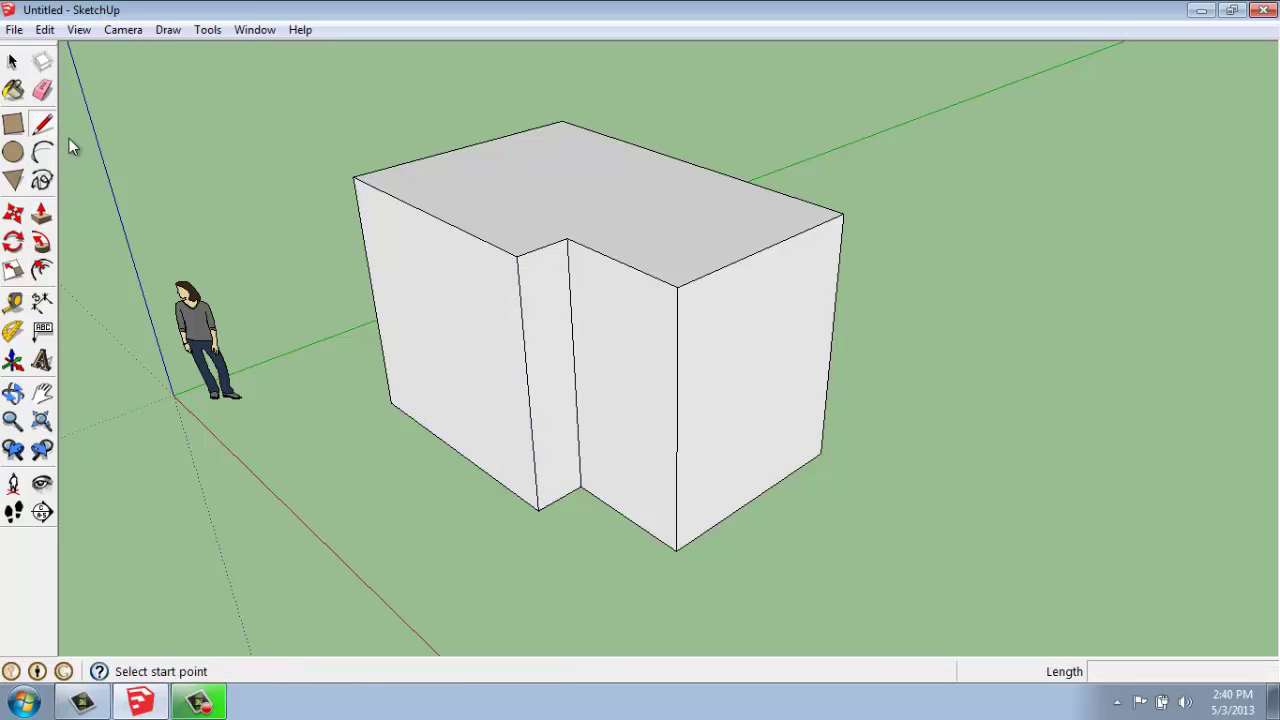
{"action": "left_click", "coordinate": [767, 247]}
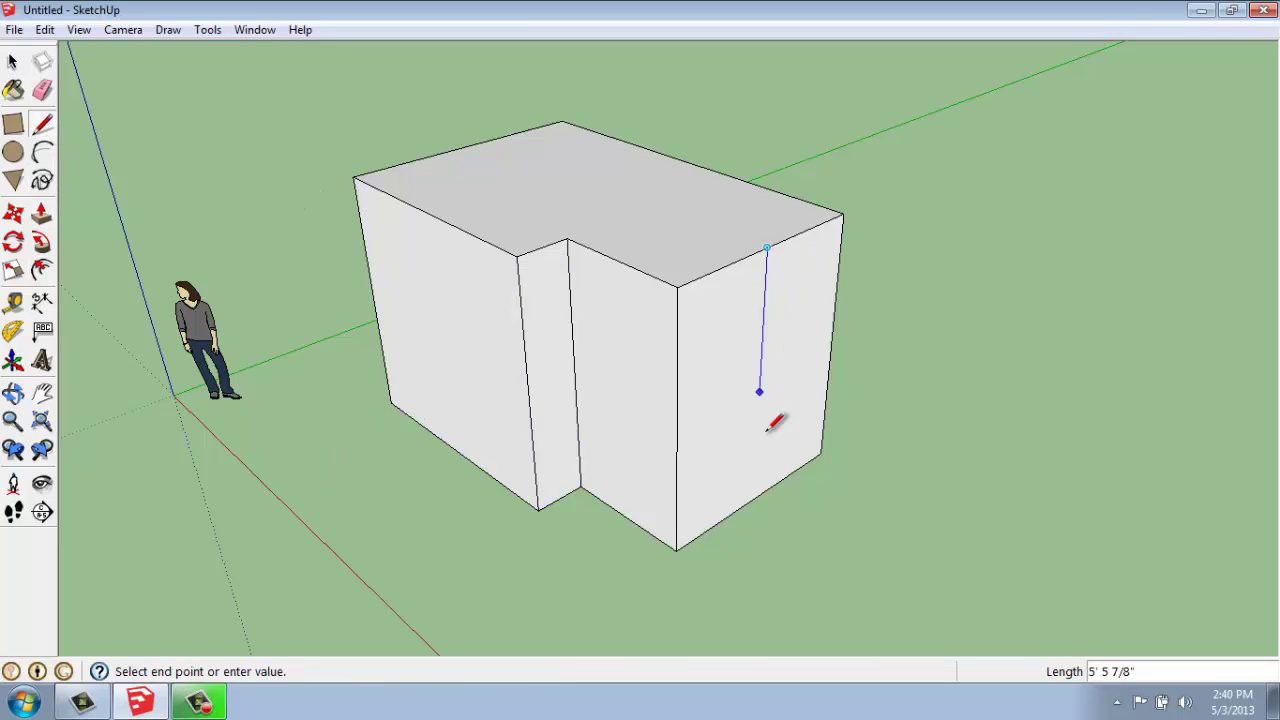
{"action": "left_click", "coordinate": [753, 498]}
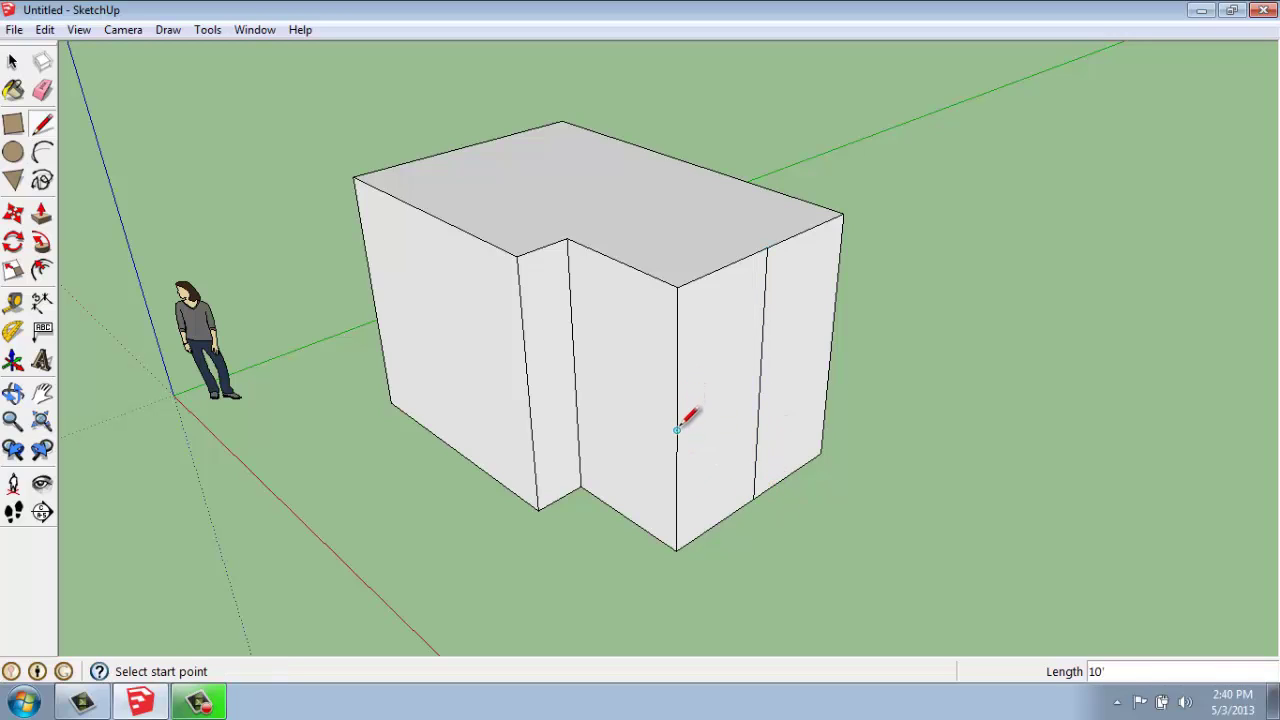
{"action": "left_click", "coordinate": [678, 430]}
{"action": "left_click", "coordinate": [832, 342]}
{"action": "key", "text": "space"}
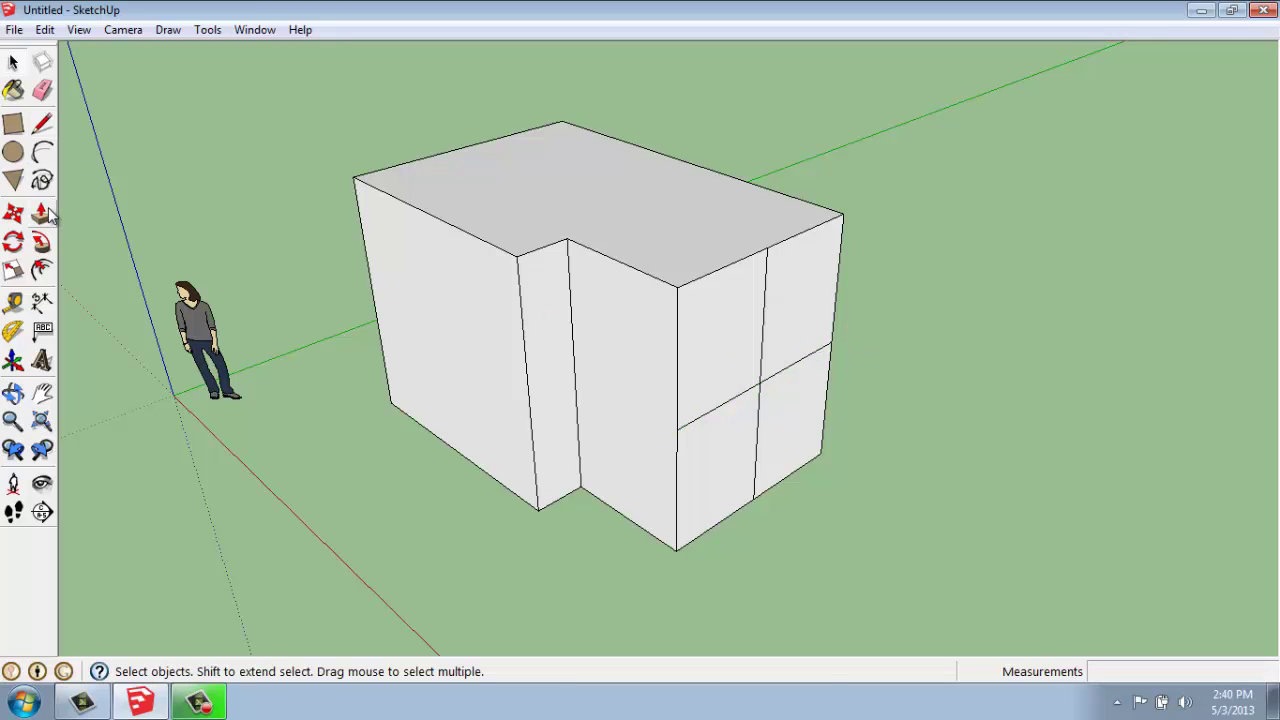
Push the upper-left quarter back into the block and raise the notch floor into a ledge
{"action": "left_click", "coordinate": [41, 213]}
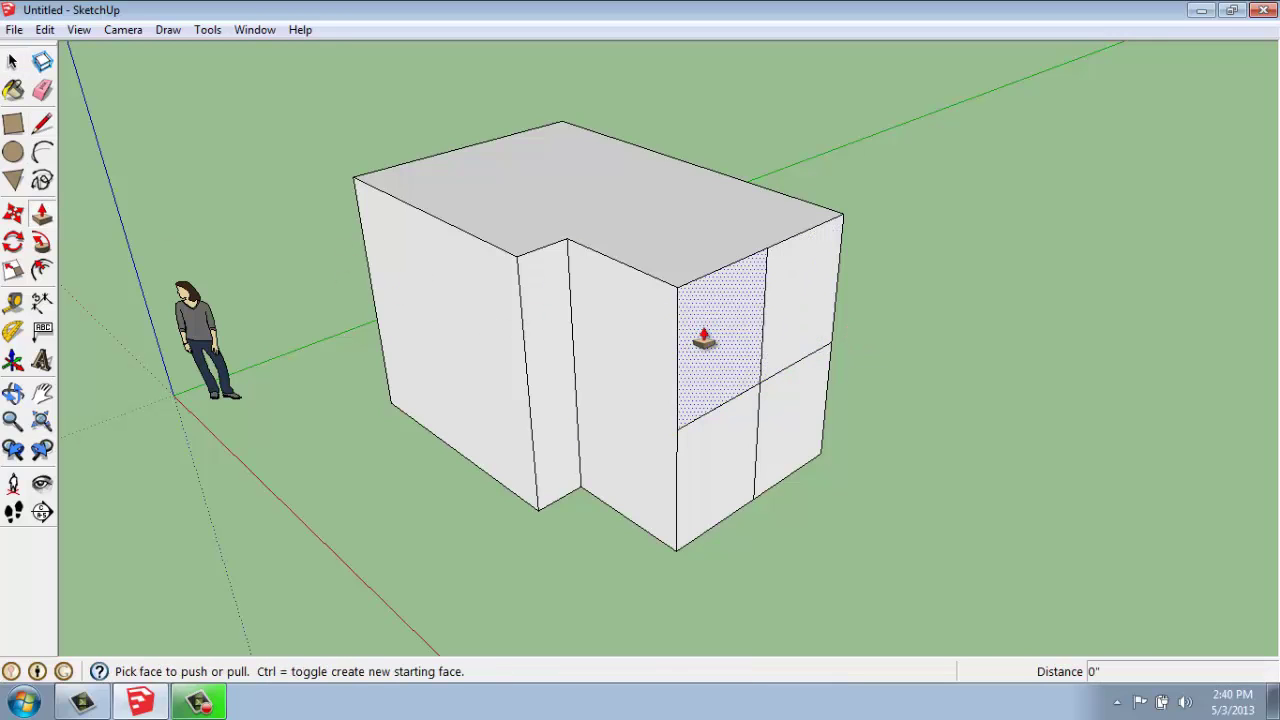
{"action": "left_click", "coordinate": [704, 338]}
{"action": "left_click", "coordinate": [648, 322]}
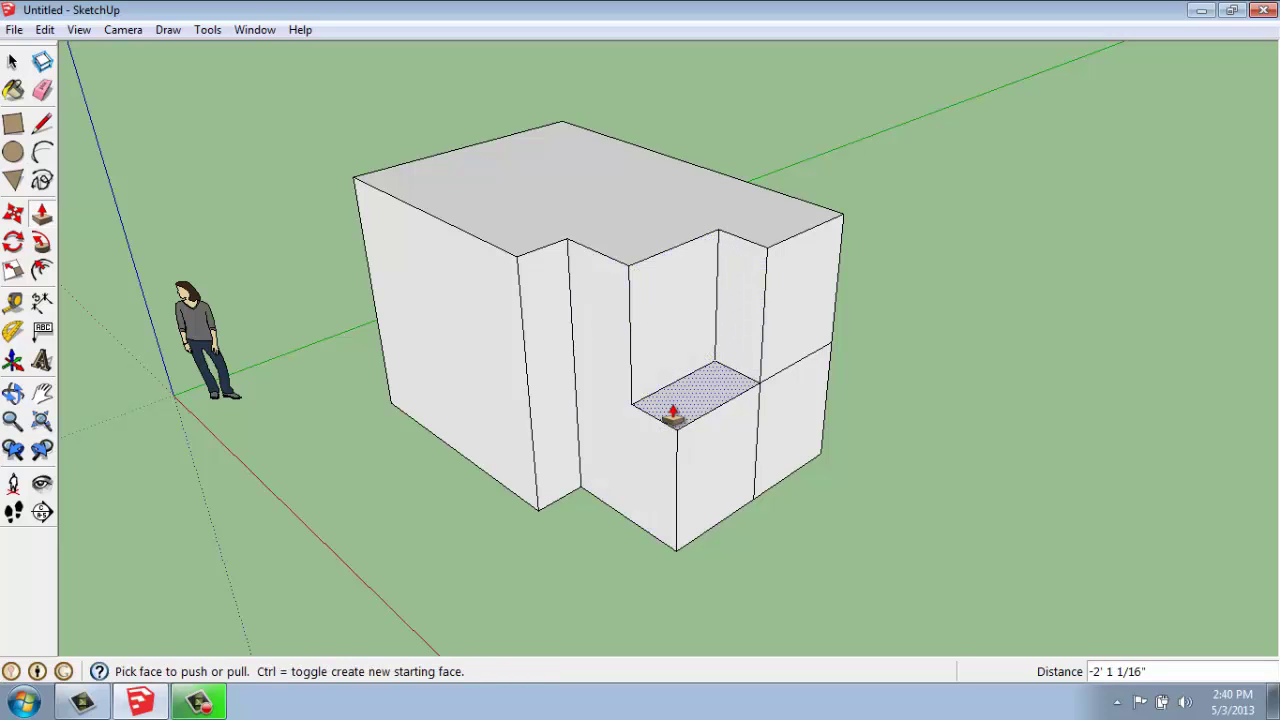
{"action": "left_click", "coordinate": [672, 415]}
{"action": "left_click", "coordinate": [686, 372]}
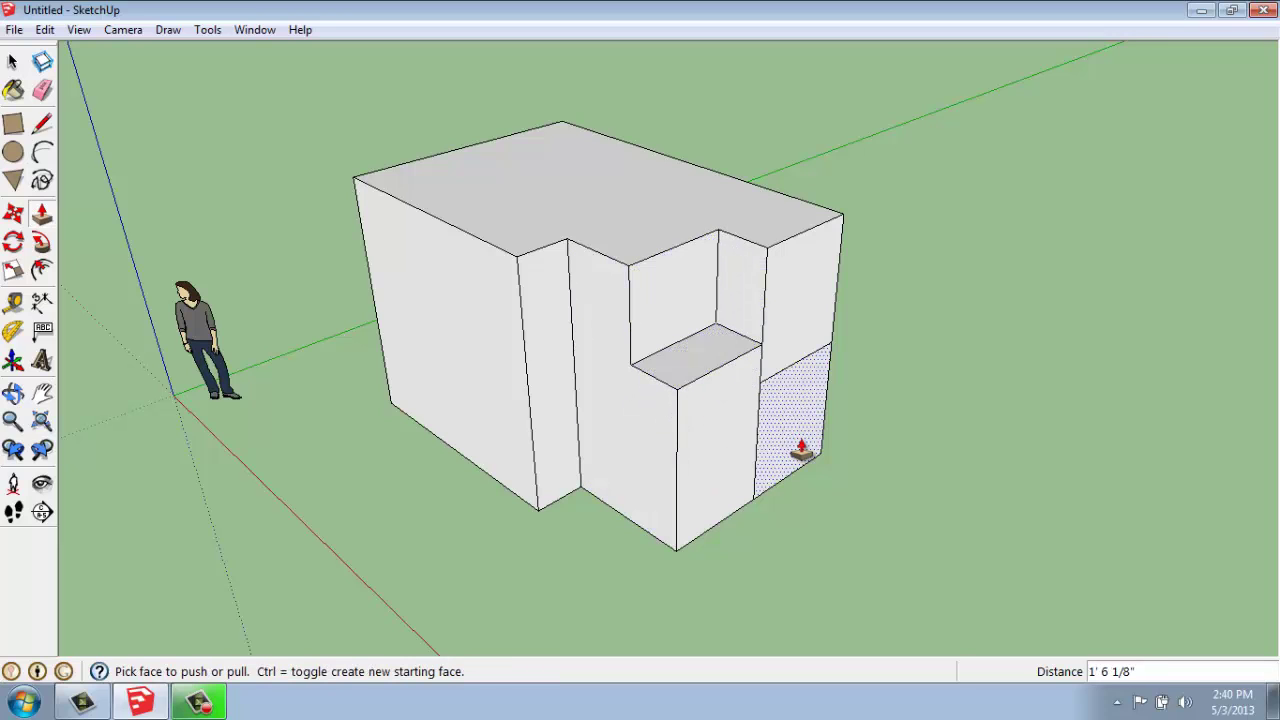
{"action": "middle_click_drag", "start_coordinate": [803, 452], "coordinate": [660, 451]}
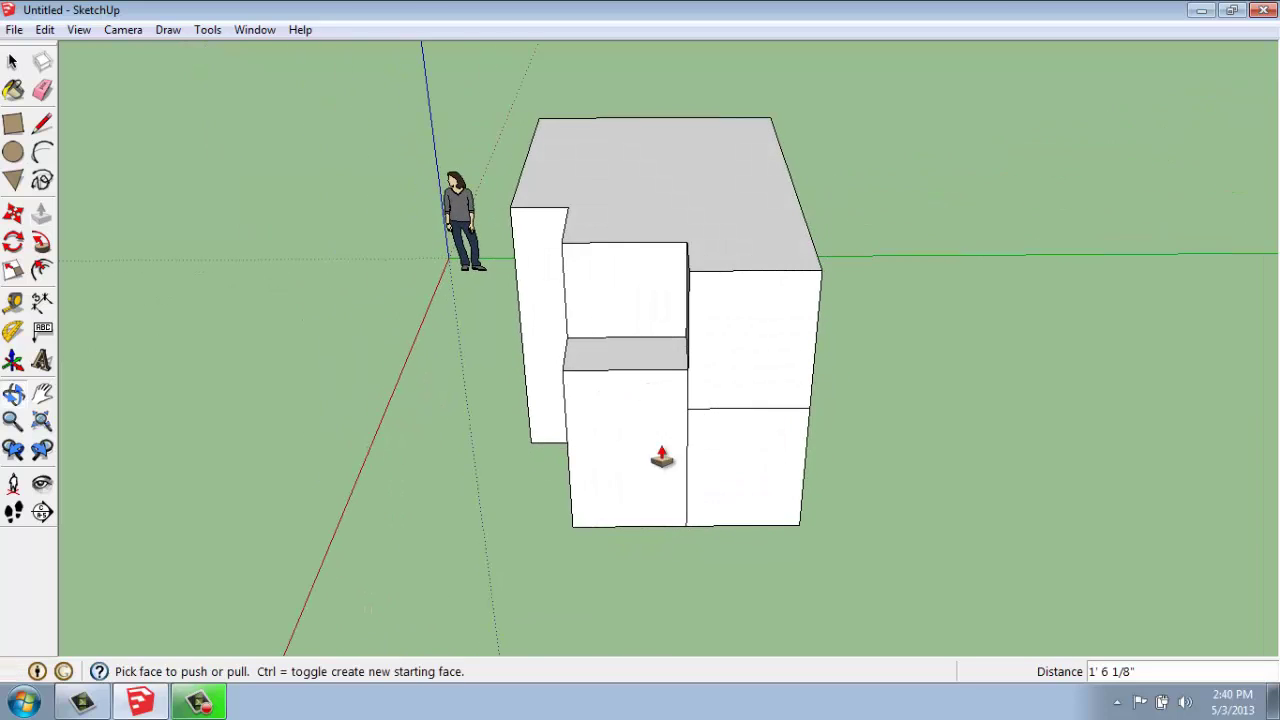
Pull the lower-right quarter out into a box and extend its end face about 1'2 3/4"
{"action": "left_click", "coordinate": [749, 469]}
{"action": "left_click", "coordinate": [755, 438]}
{"action": "left_click", "coordinate": [751, 437]}
{"action": "left_click", "coordinate": [986, 437]}
{"action": "middle_click_drag", "start_coordinate": [986, 437], "coordinate": [574, 346]}
{"action": "left_click", "coordinate": [535, 488]}
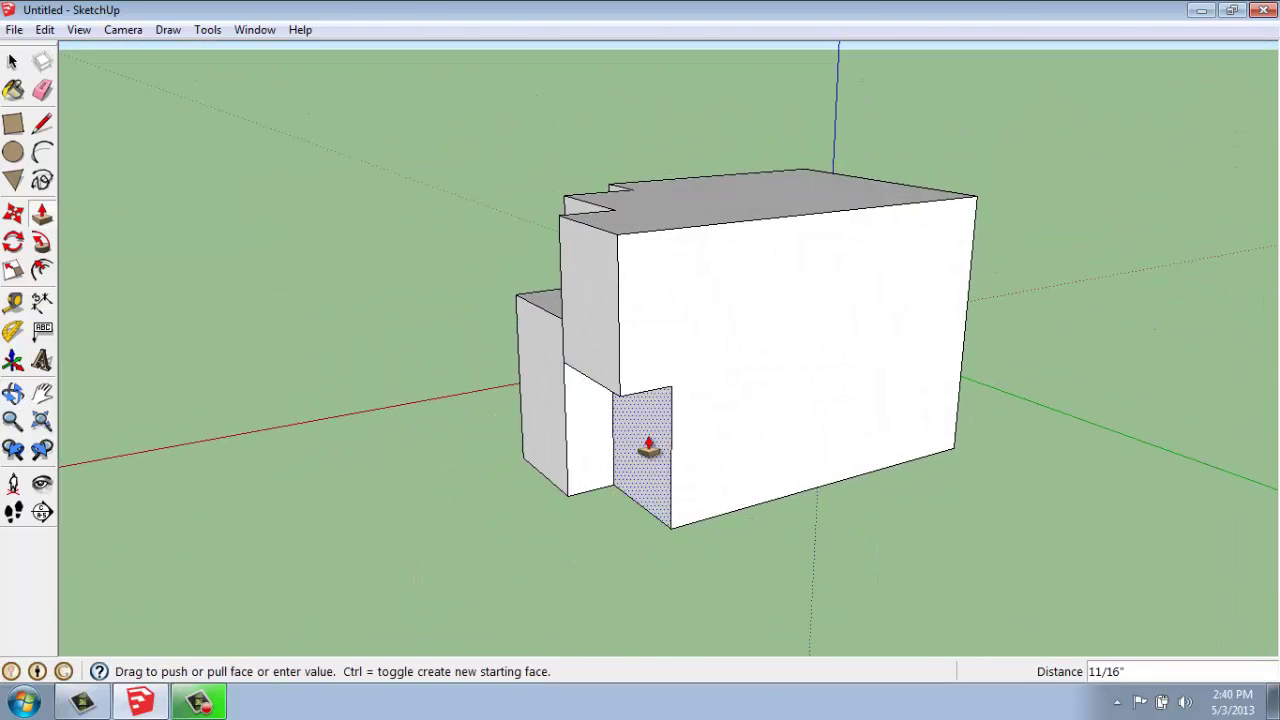
{"action": "left_click", "coordinate": [680, 430]}
Lower the block's top face by 3 1/4 inches
{"action": "middle_click_drag", "start_coordinate": [414, 337], "coordinate": [691, 222]}
{"action": "left_click", "coordinate": [691, 222]}
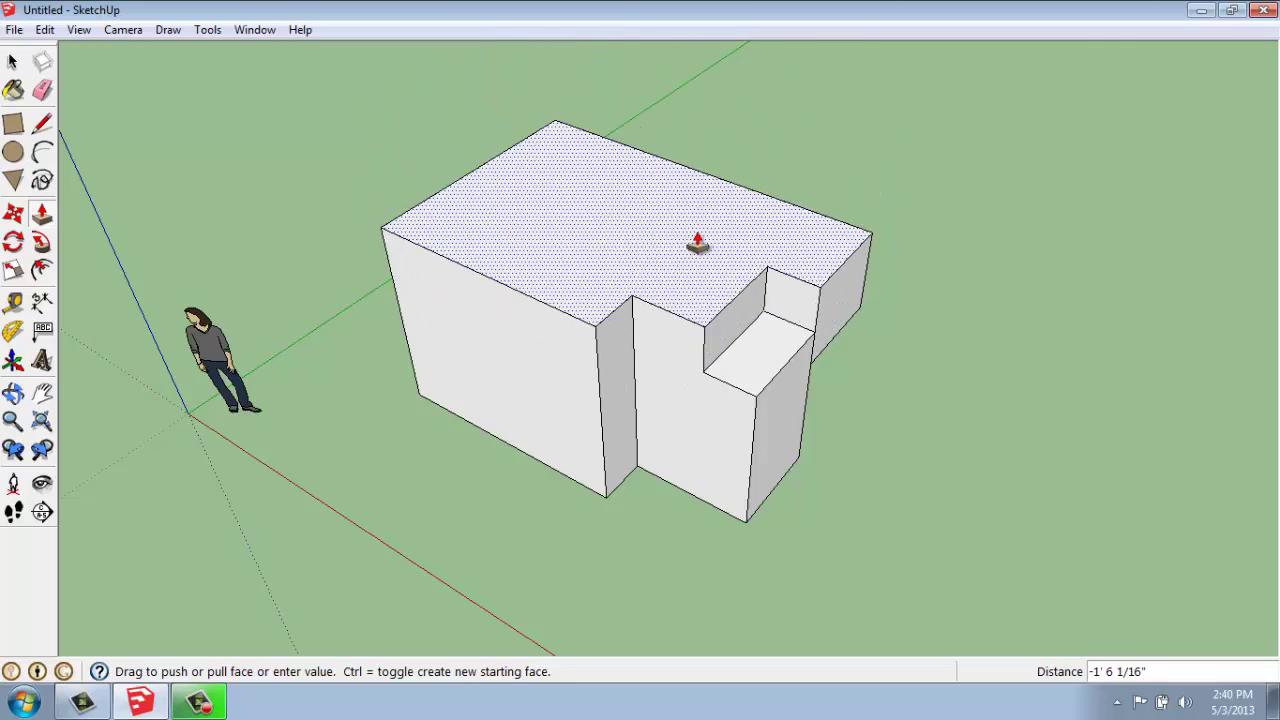
{"action": "left_click", "coordinate": [689, 232]}
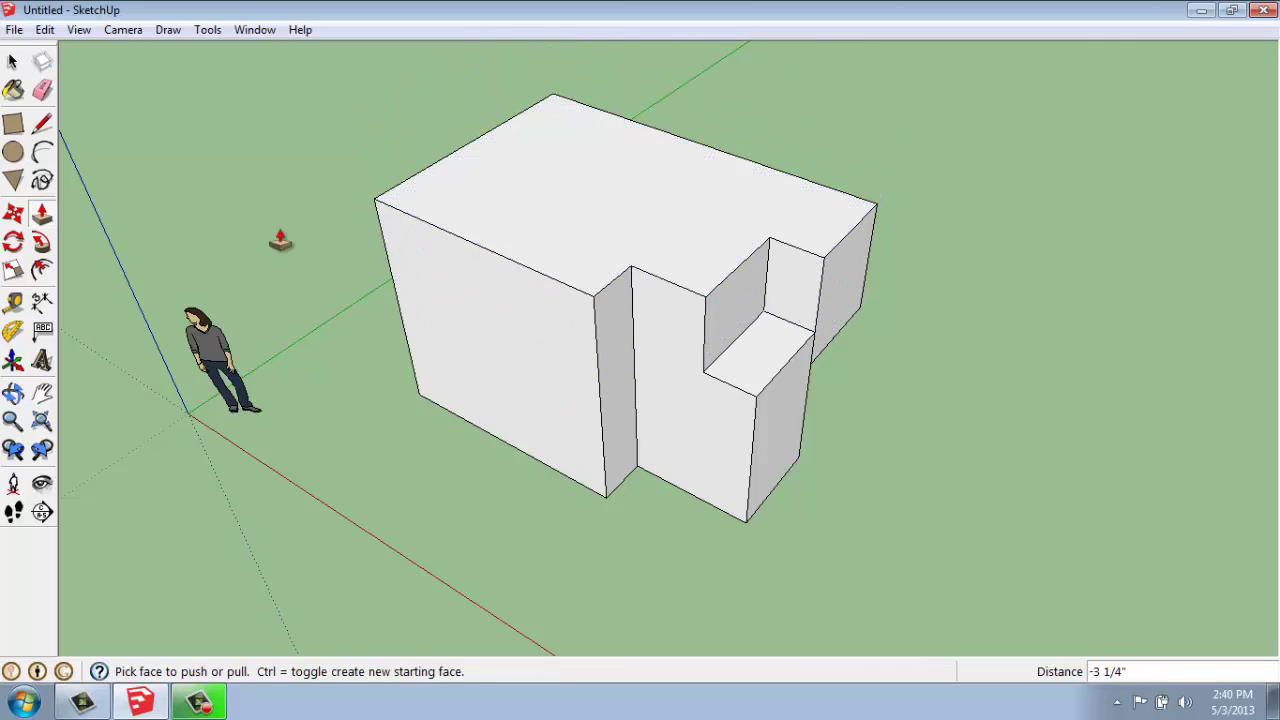
{"action": "middle_click_drag", "start_coordinate": [554, 594], "coordinate": [431, 289]}
Delete the block's large left face and orbit to inspect the exposed hollow interior
{"action": "key", "text": "space"}
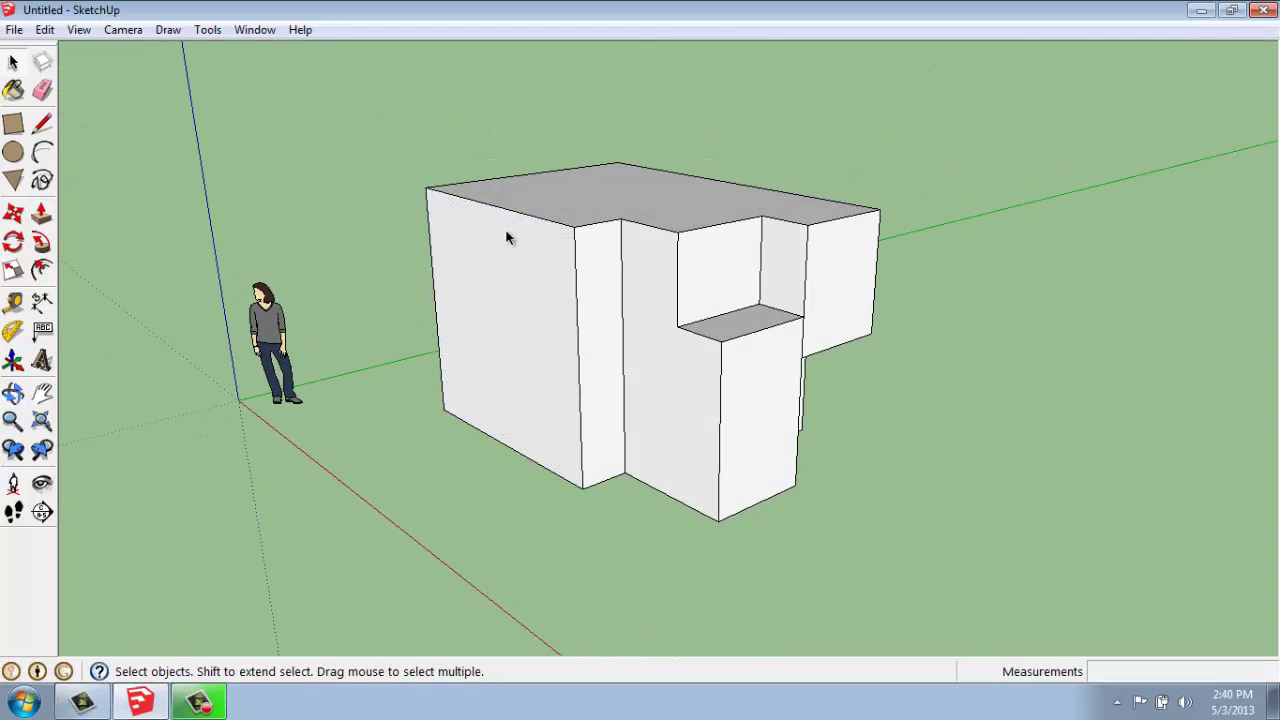
{"action": "left_click", "coordinate": [511, 238]}
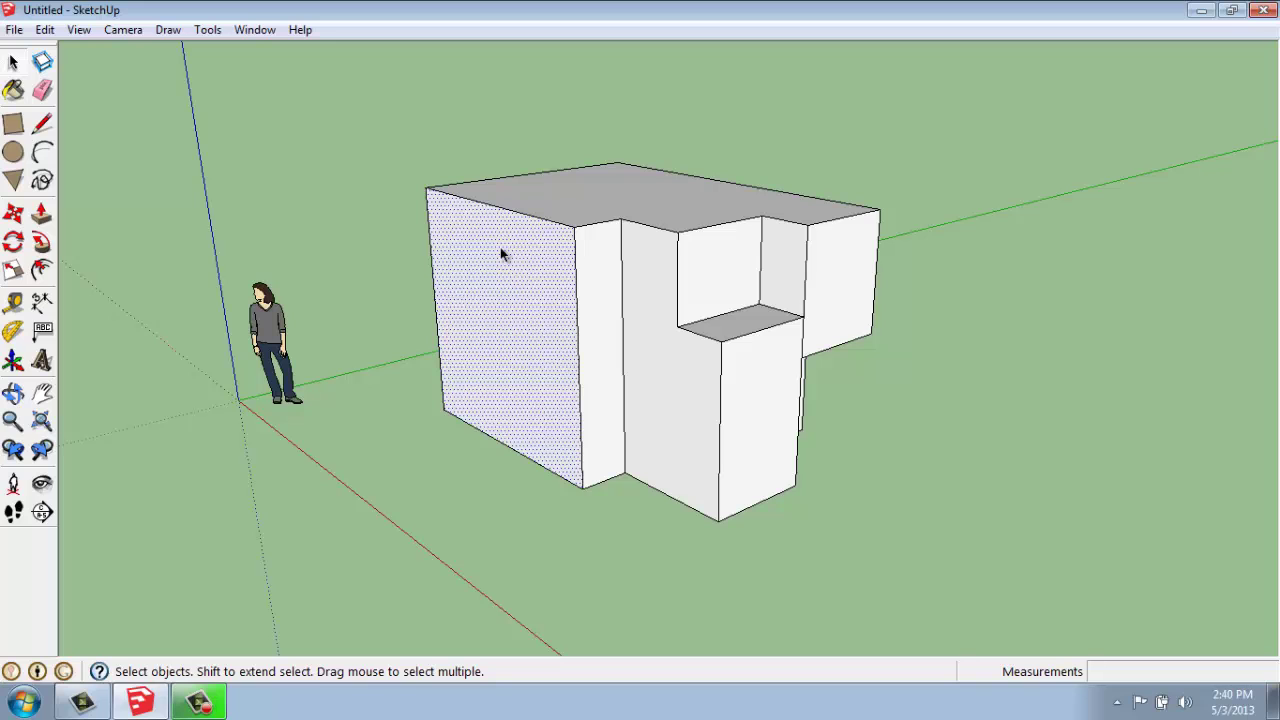
{"action": "key", "text": "Delete"}
{"action": "middle_click_drag", "start_coordinate": [502, 230], "coordinate": [977, 377]}
{"action": "scroll", "coordinate": [601, 603], "scroll_direction": "up", "scroll_amount": 2}
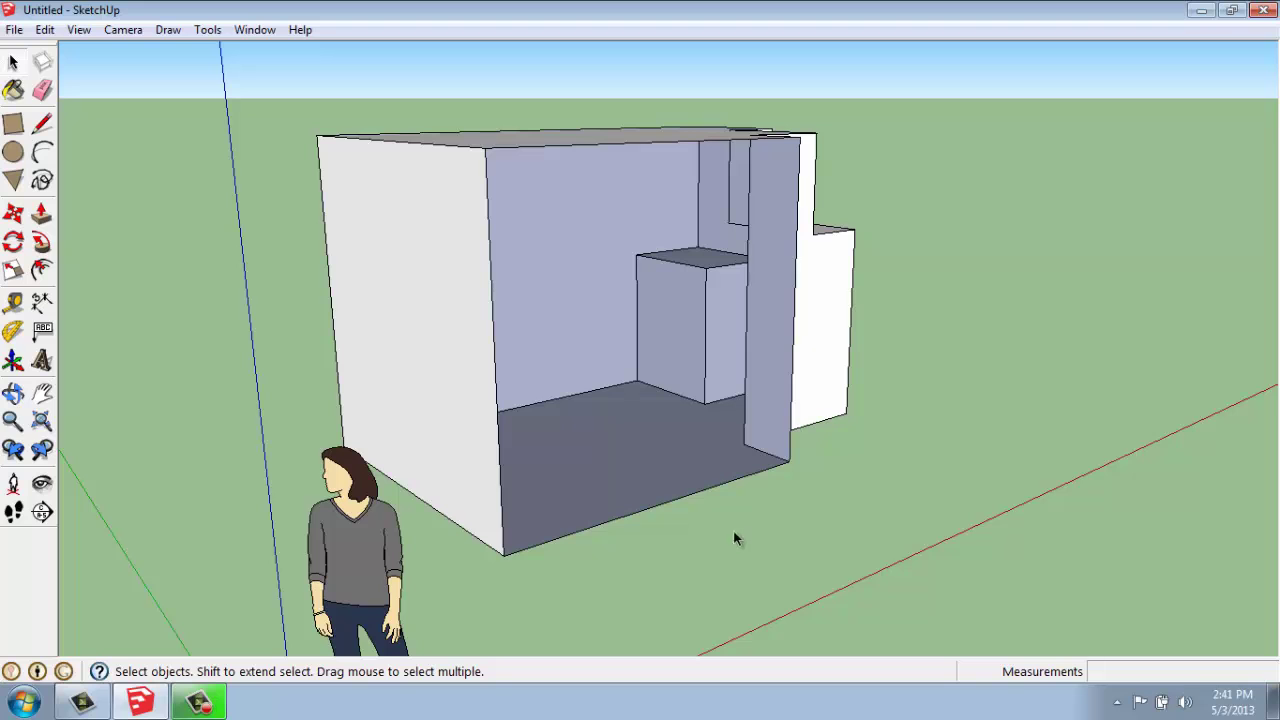
{"action": "middle_click_drag", "start_coordinate": [890, 430], "coordinate": [391, 459]}
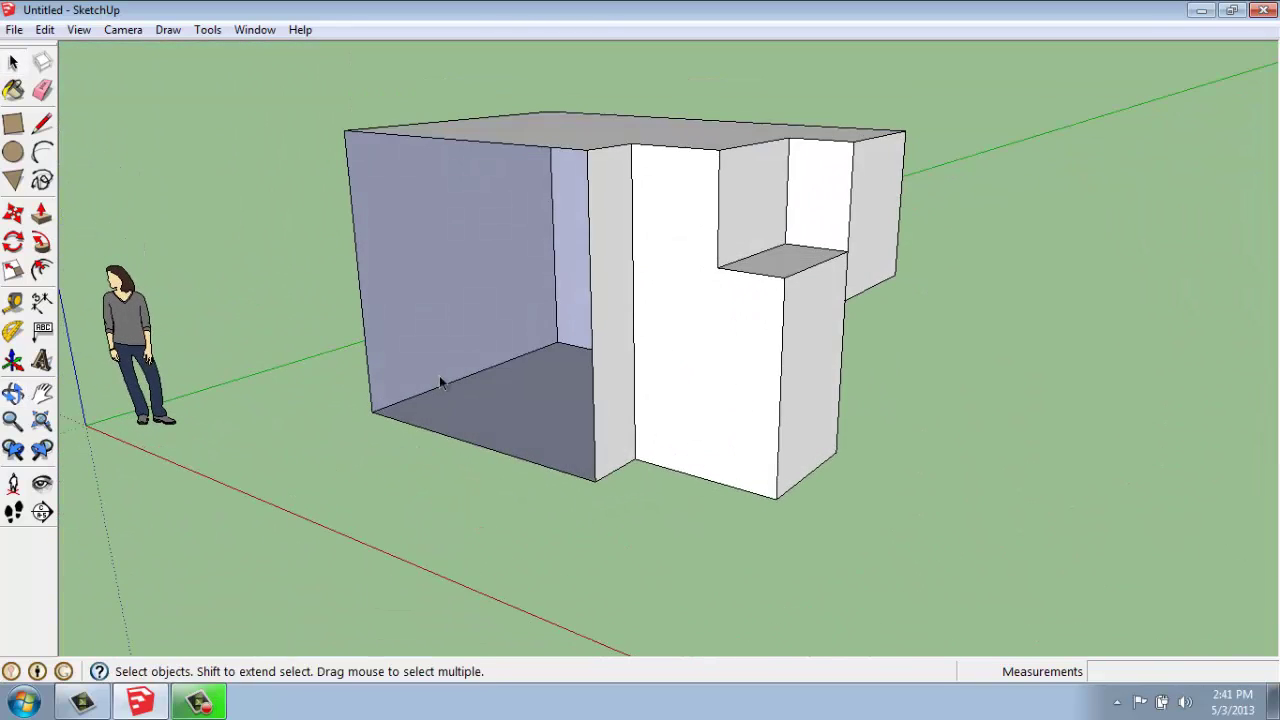
{"action": "middle_click_drag", "start_coordinate": [440, 400], "coordinate": [546, 443]}
{"action": "mouse_move", "coordinate": [563, 397]}
{"action": "middle_mouse_down"}
{"action": "mouse_move", "coordinate": [555, 430]}
{"action": "mouse_move", "coordinate": [577, 394]}
{"action": "mouse_move", "coordinate": [569, 403]}
{"action": "middle_mouse_up"}
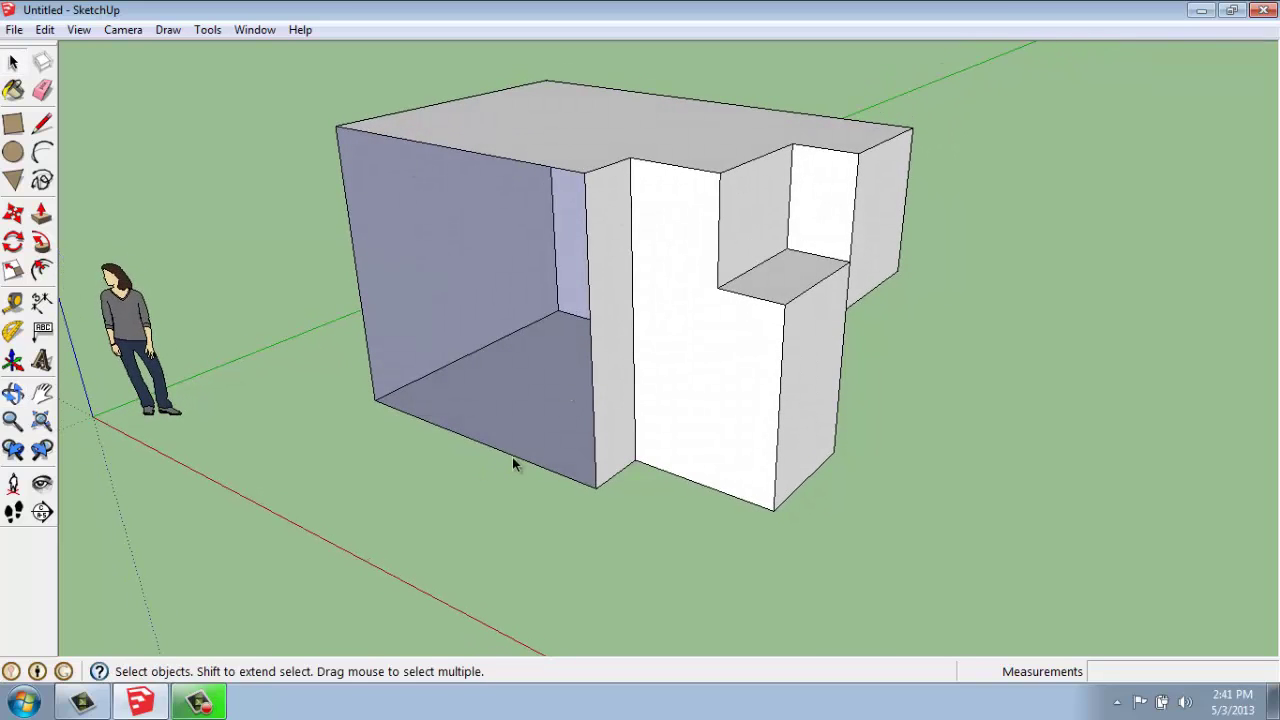
Retrace the top edge between the two corners to rebuild the left face, then orbit to check
{"action": "left_click", "coordinate": [40, 124]}
{"action": "left_click", "coordinate": [336, 126]}
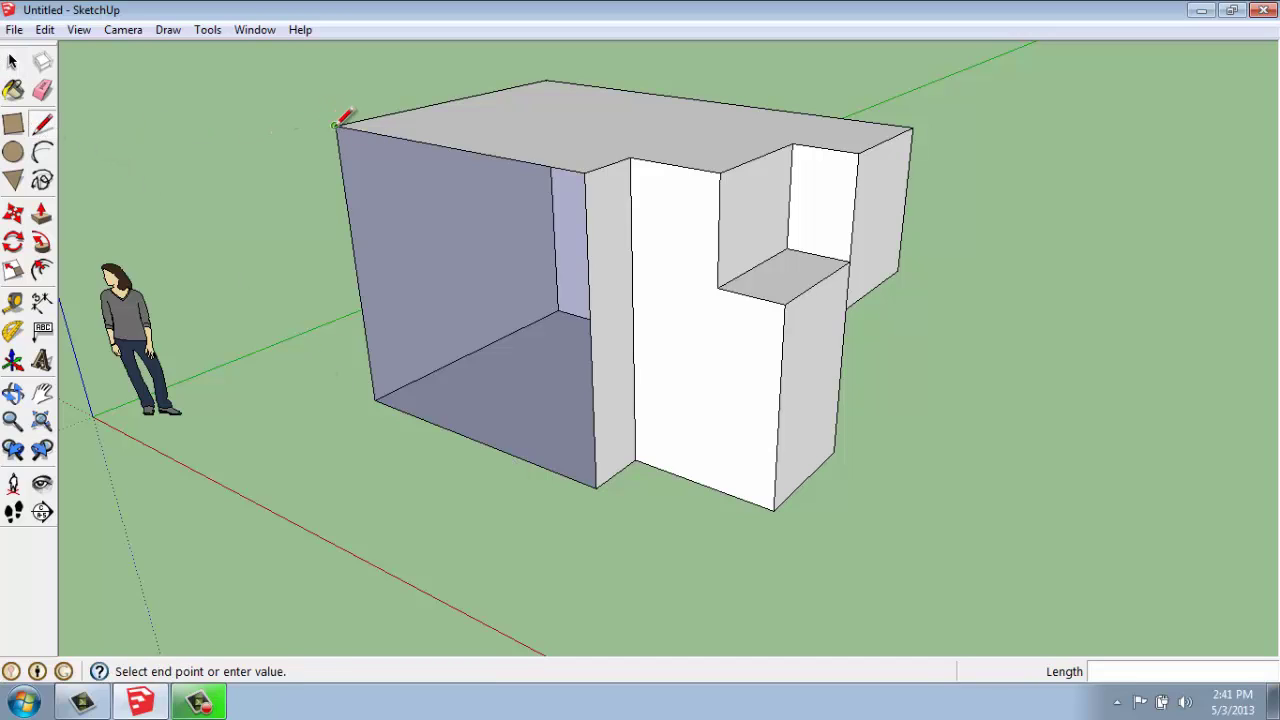
{"action": "left_click", "coordinate": [585, 172]}
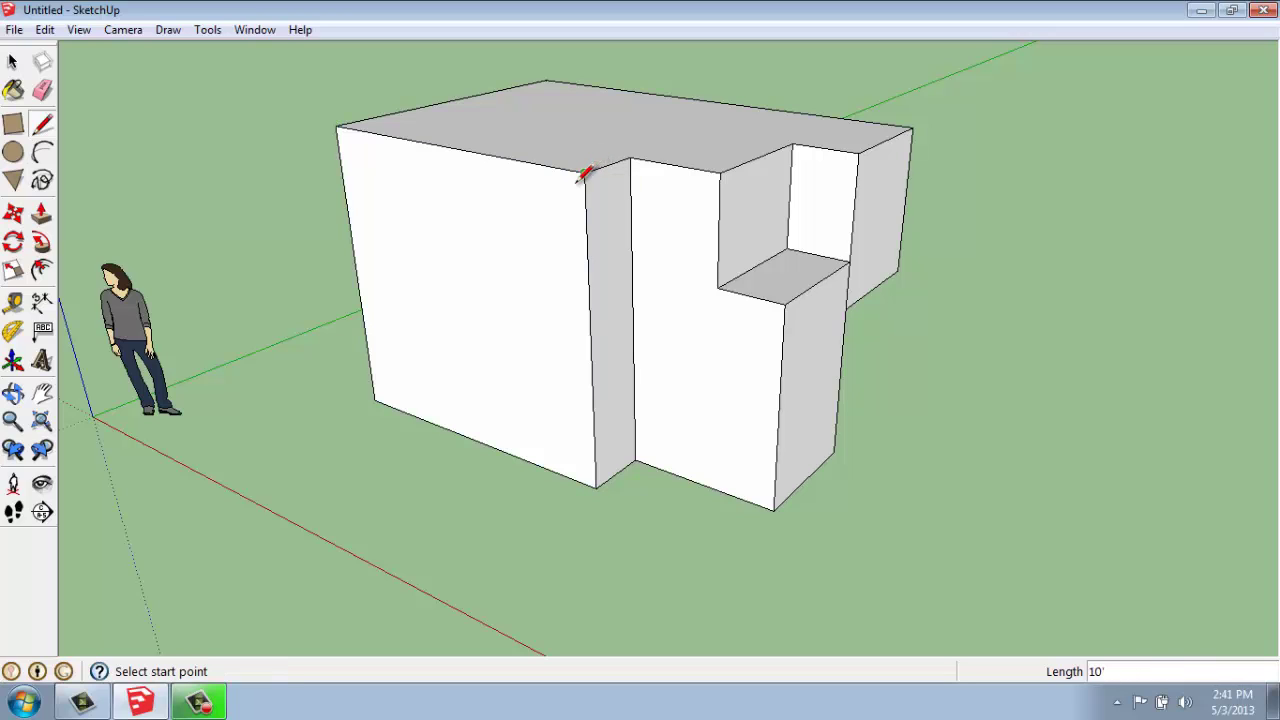
{"action": "left_click", "coordinate": [14, 62]}
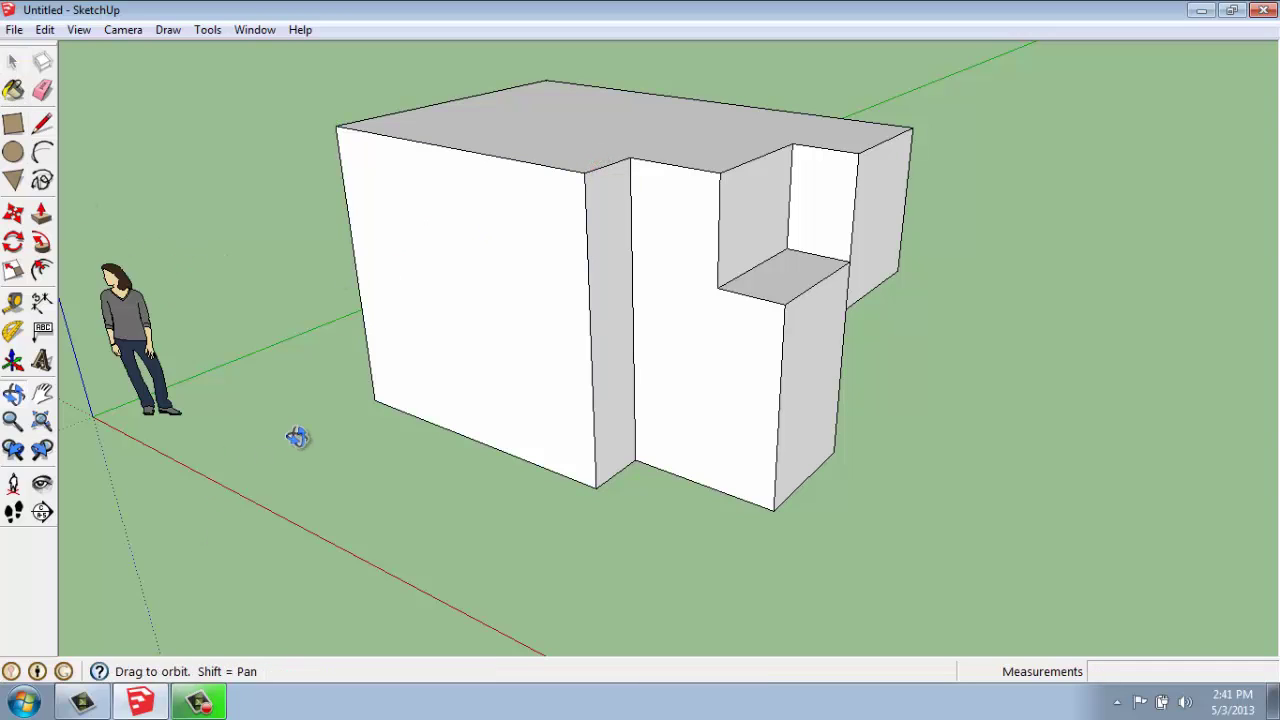
{"action": "mouse_move", "coordinate": [320, 437]}
{"action": "middle_mouse_down"}
{"action": "mouse_move", "coordinate": [631, 449]}
{"action": "mouse_move", "coordinate": [751, 345]}
{"action": "mouse_move", "coordinate": [763, 280]}
{"action": "mouse_move", "coordinate": [397, 237]}
{"action": "mouse_move", "coordinate": [623, 108]}
{"action": "mouse_move", "coordinate": [625, 187]}
{"action": "mouse_move", "coordinate": [554, 320]}
{"action": "mouse_move", "coordinate": [600, 209]}
{"action": "middle_mouse_up"}
{"action": "mouse_move", "coordinate": [726, 200]}
{"action": "middle_mouse_down"}
{"action": "mouse_move", "coordinate": [484, 238]}
{"action": "mouse_move", "coordinate": [623, 137]}
{"action": "mouse_move", "coordinate": [1068, 182]}
{"action": "middle_mouse_up"}
{"action": "mouse_move", "coordinate": [360, 157]}
{"action": "middle_mouse_down"}
{"action": "mouse_move", "coordinate": [363, 283]}
{"action": "mouse_move", "coordinate": [594, 277]}
{"action": "mouse_move", "coordinate": [563, 178]}
{"action": "middle_mouse_up"}
{"action": "middle_click_drag", "start_coordinate": [774, 294], "coordinate": [380, 243]}
{"action": "mouse_move", "coordinate": [658, 172]}
{"action": "middle_mouse_down"}
{"action": "mouse_move", "coordinate": [646, 220]}
{"action": "mouse_move", "coordinate": [632, 220]}
{"action": "middle_mouse_up"}
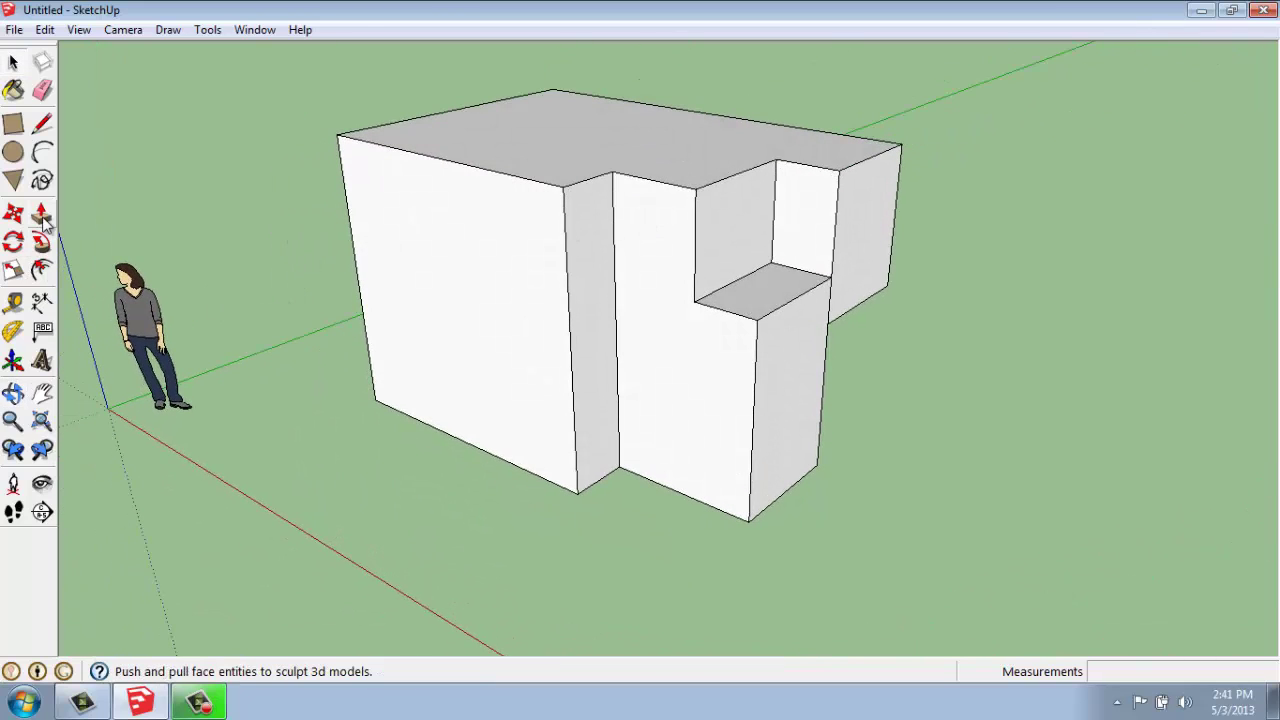